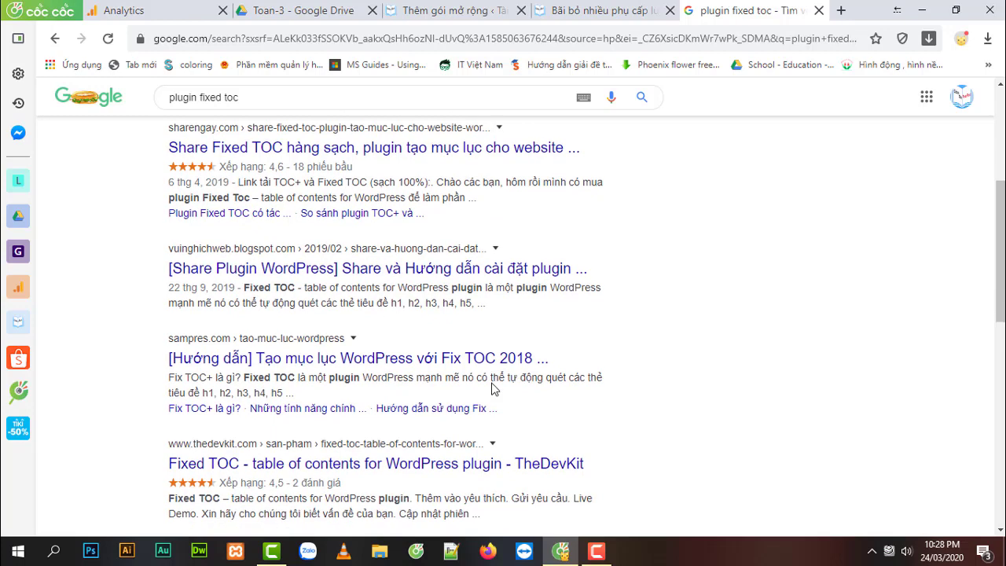
Step: Search Google for "plugin fixed toc wp" and look through the results for a WordPress.org page
scroll(494, 386, "up", 4)
left_click(294, 115)
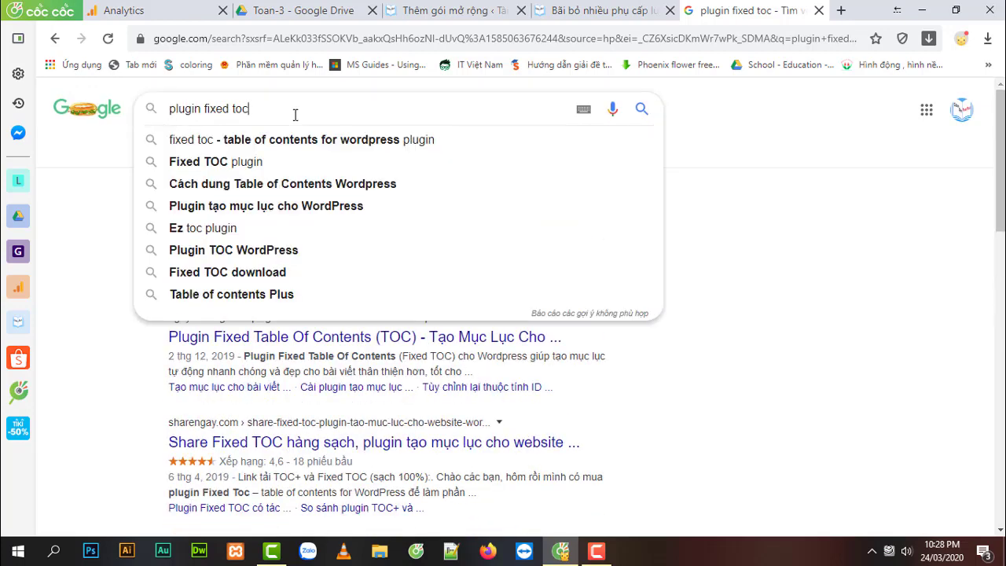
type("wp")
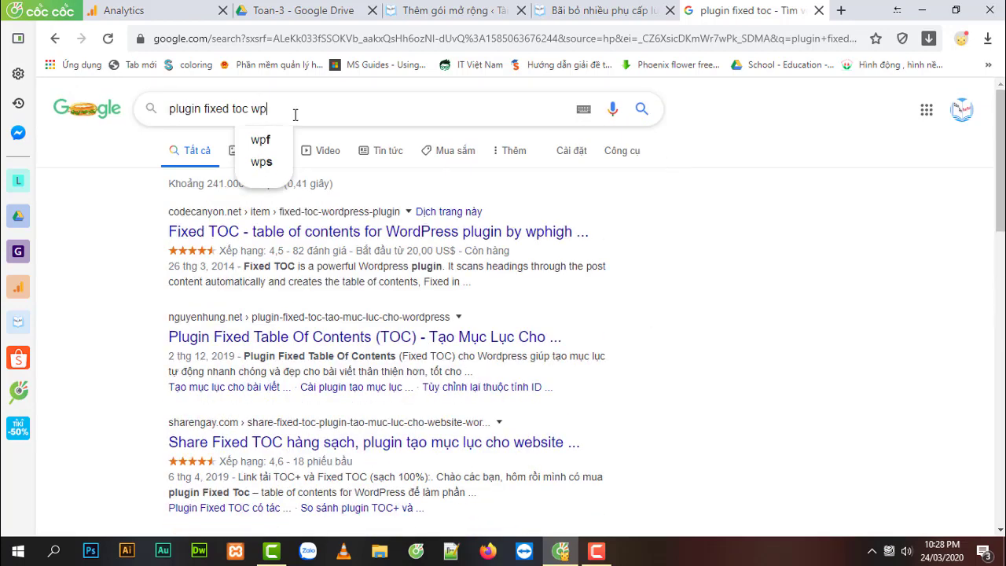
key("Return")
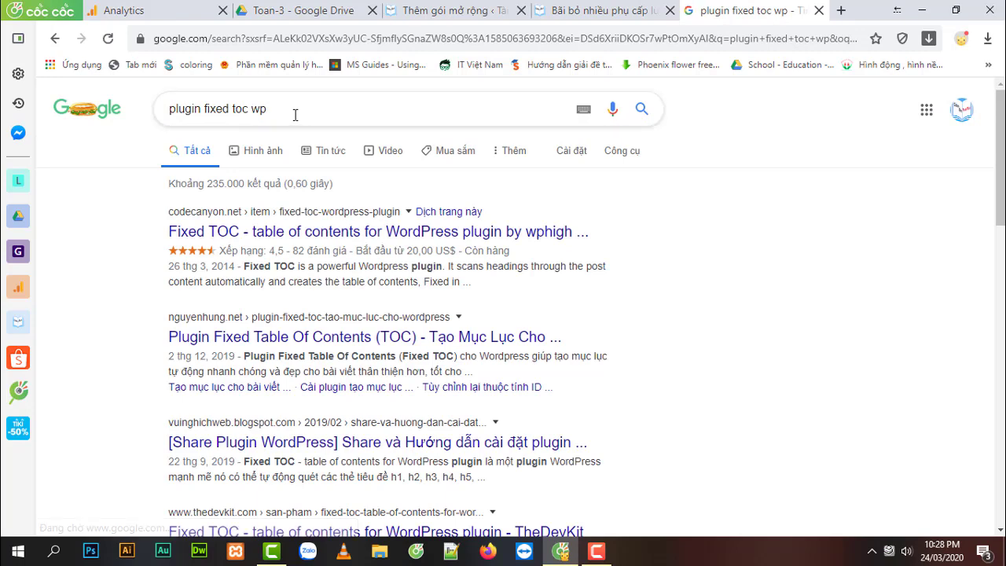
scroll(325, 187, "down", 3)
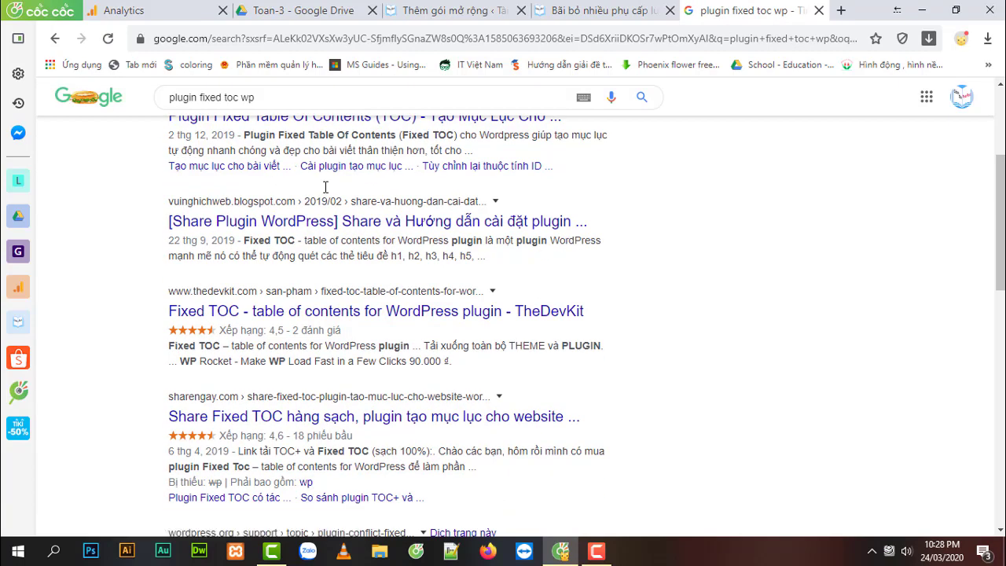
scroll(325, 192, "down", 3)
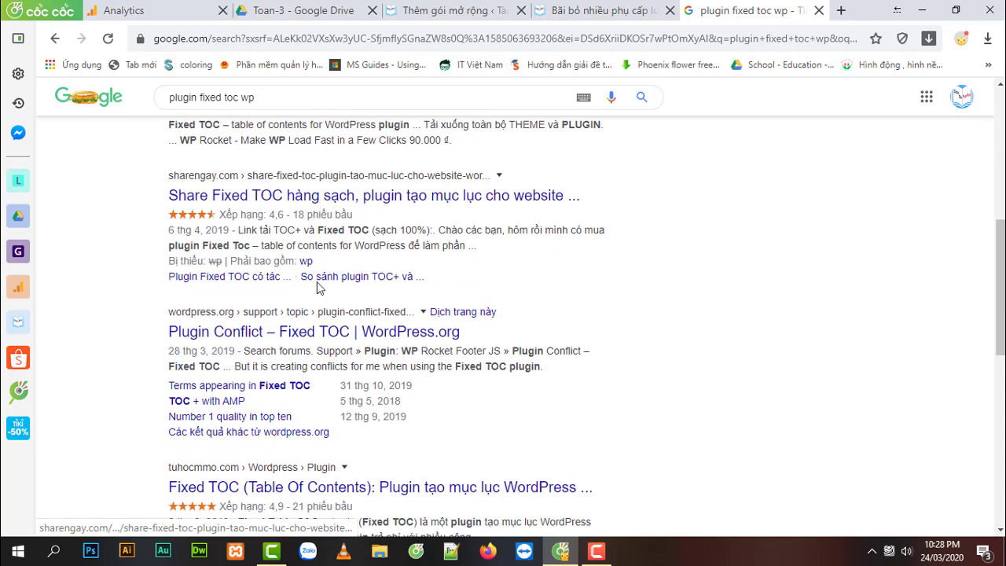
Step: Open the WordPress.org result "Plugin Conflict – Fixed TOC", read through the support thread and close it
left_click(301, 338)
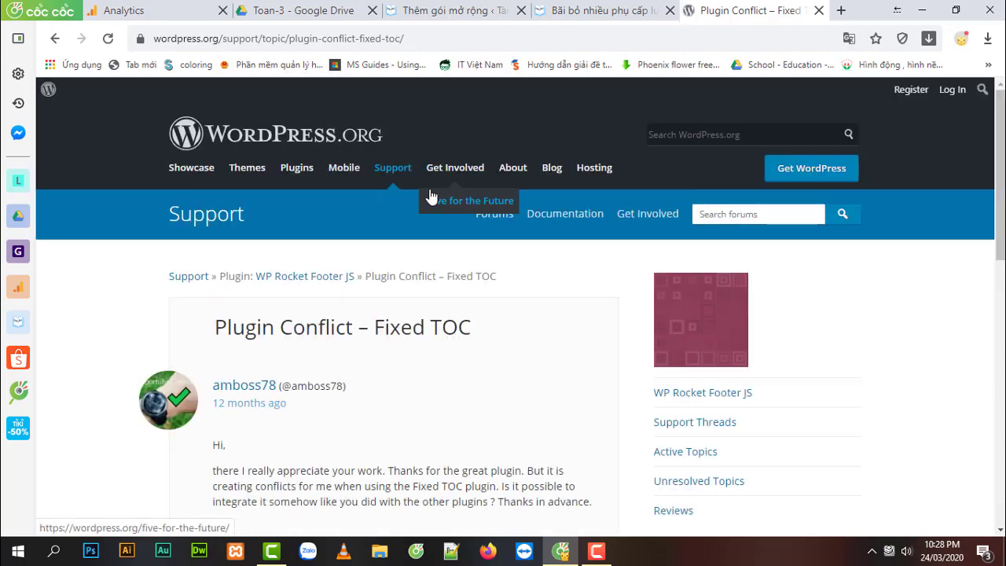
scroll(585, 341, "down", 4)
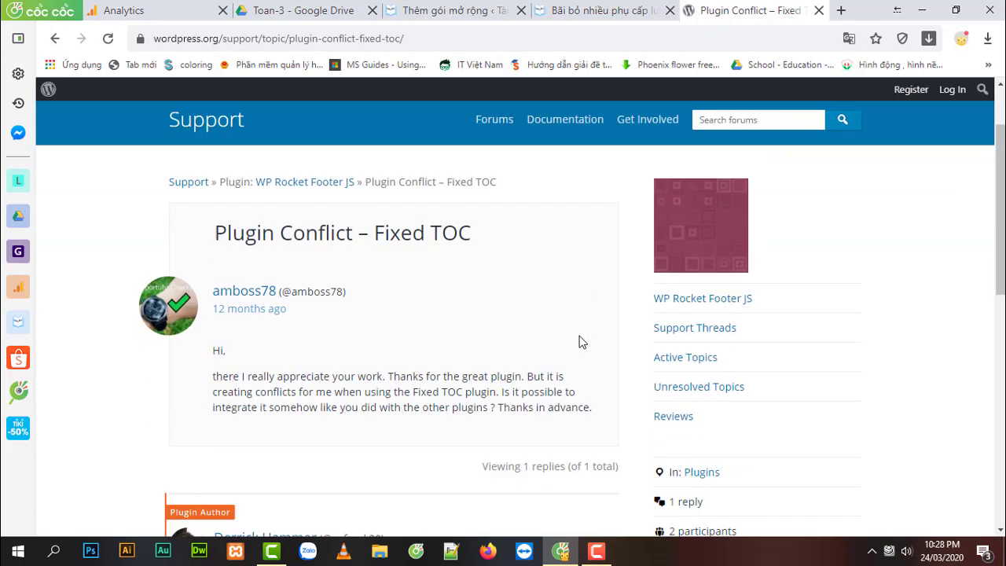
scroll(579, 342, "up", 3)
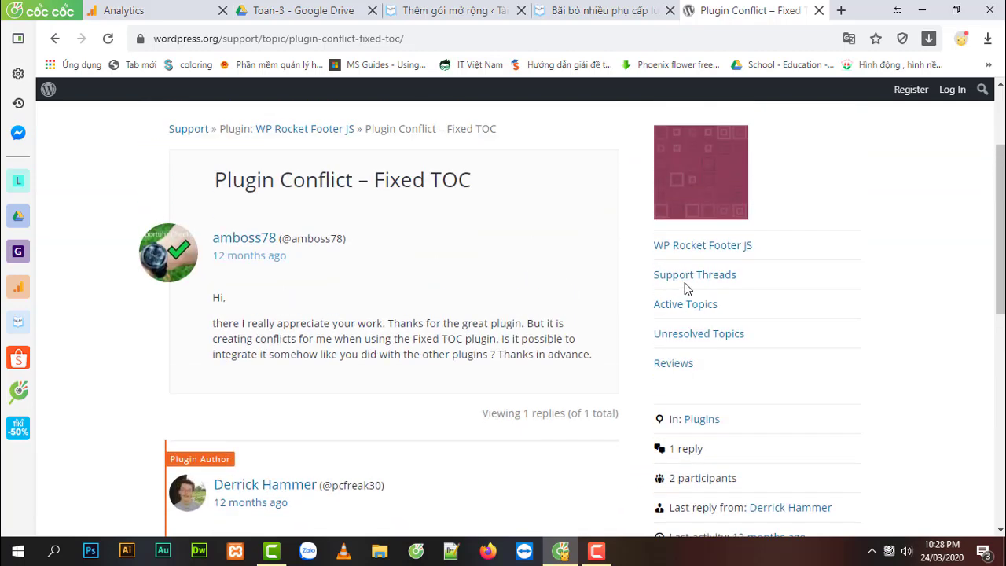
scroll(402, 330, "down", 7)
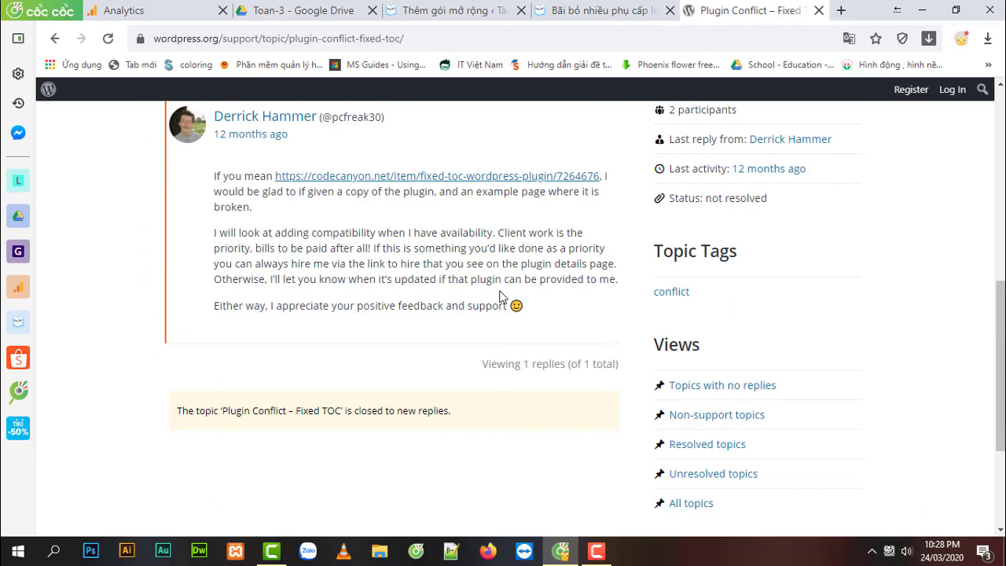
scroll(500, 296, "up", 4)
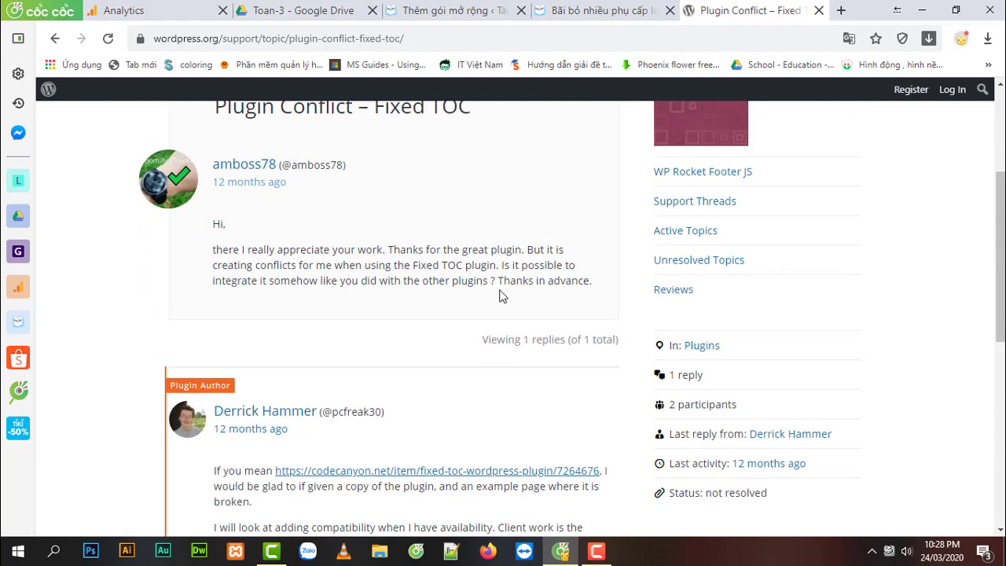
left_click(819, 11)
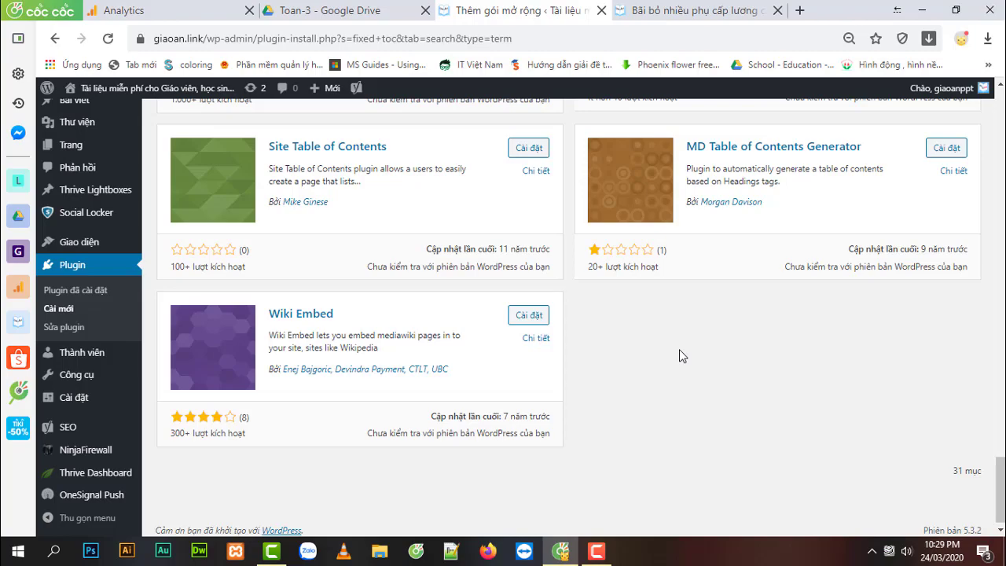
Step: Show the plugin upload form and its file chooser, then dismiss the chooser without selecting a file
scroll(679, 349, "up", 13)
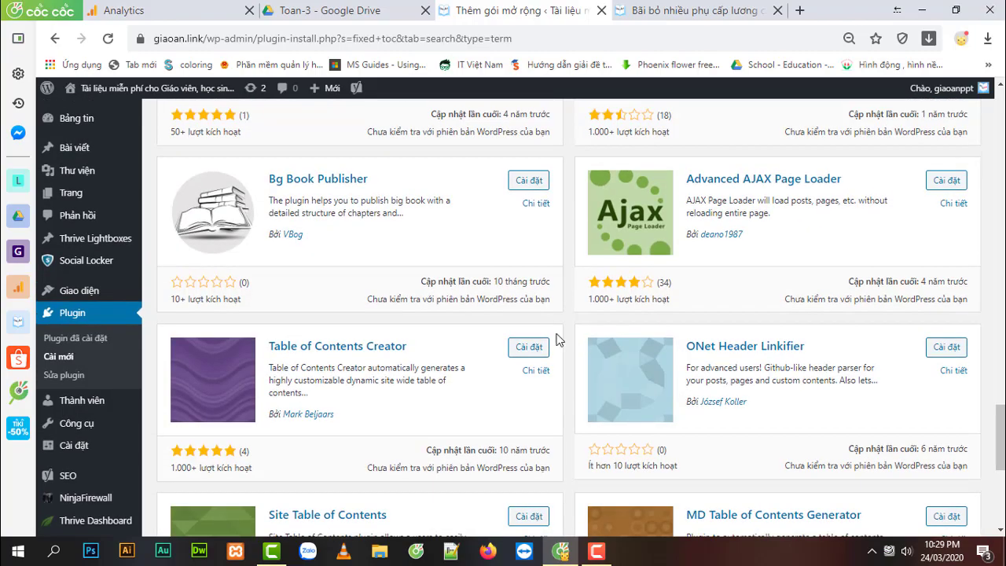
scroll(374, 341, "up", 12)
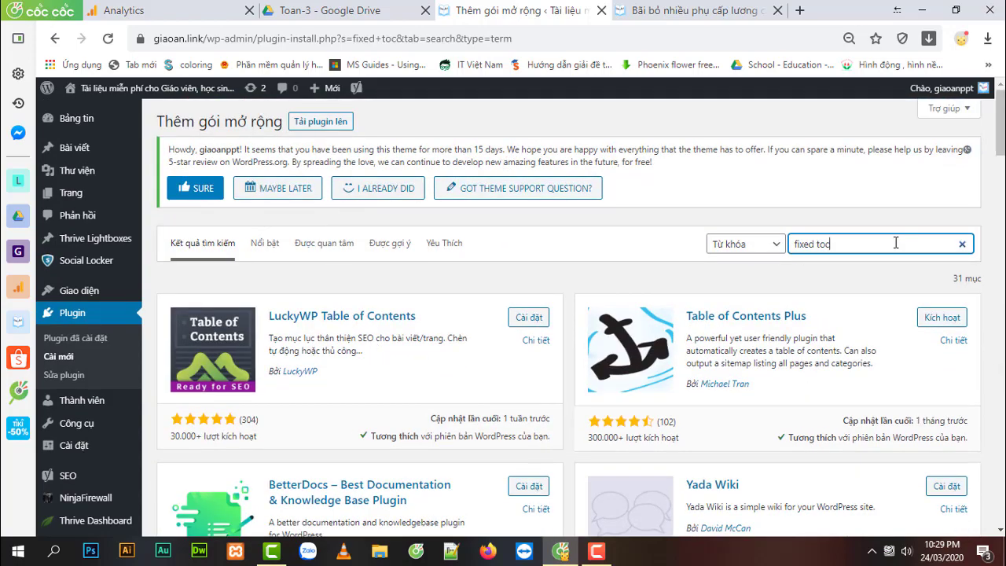
left_click(319, 123)
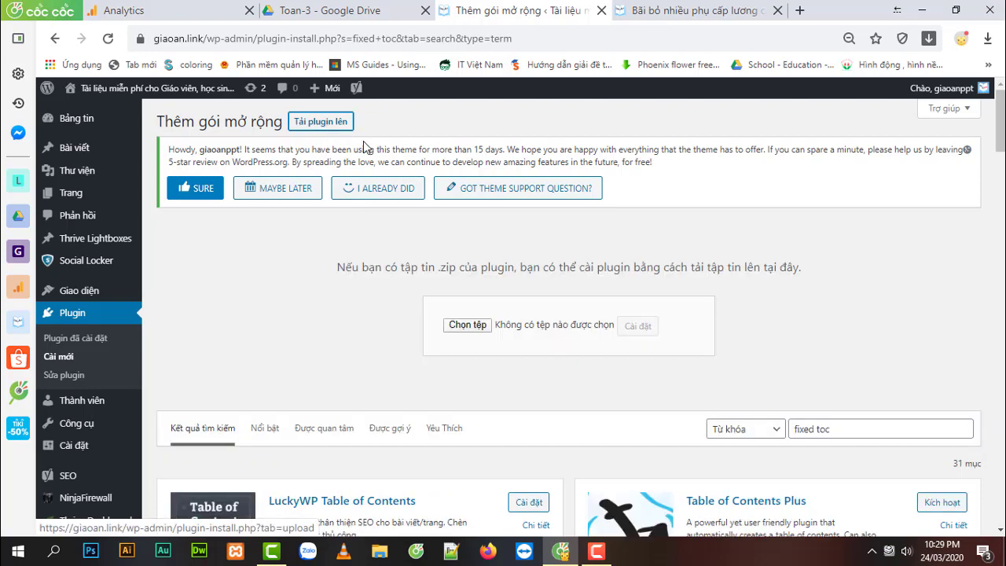
left_click(466, 328)
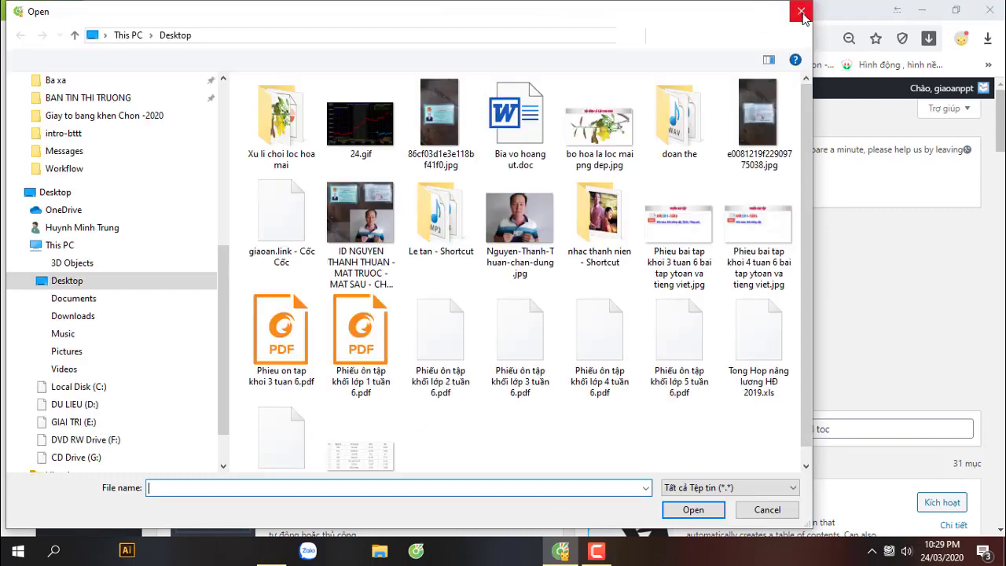
left_click(802, 10)
Step: Open the settings of the installed Fixed TOC plugin and review its post type and heading options
scroll(481, 365, "down", 5)
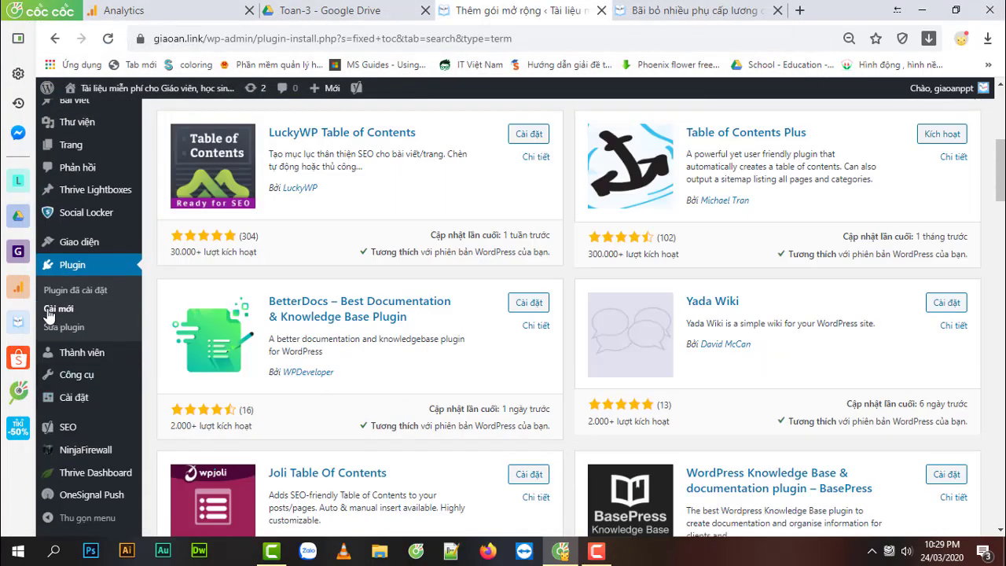
left_click(76, 267)
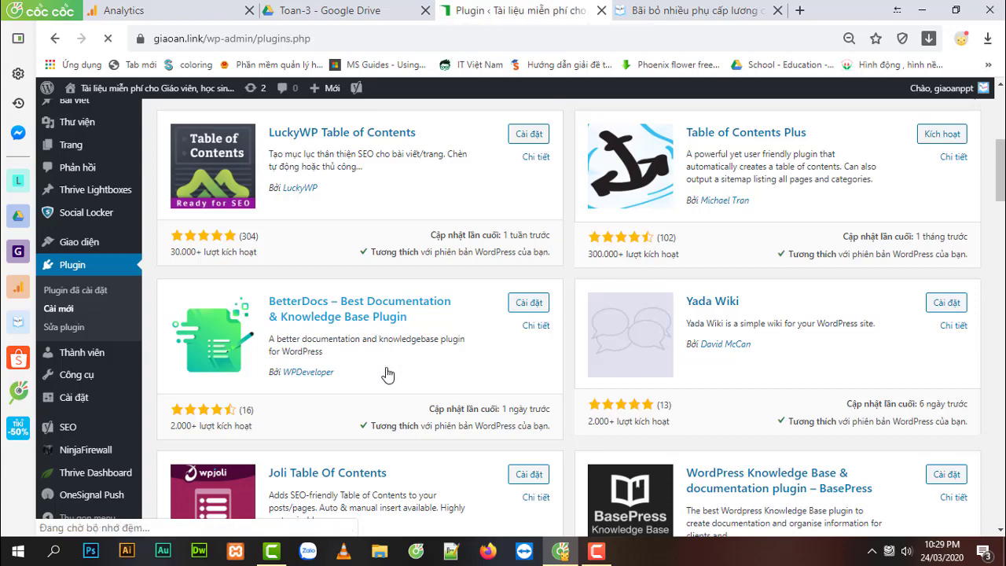
scroll(360, 321, "down", 3)
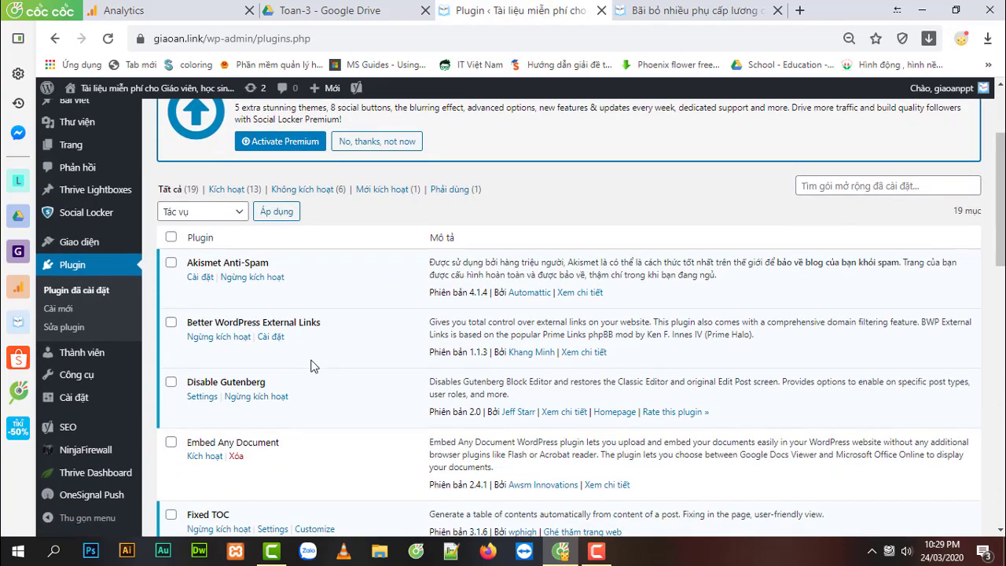
scroll(334, 360, "down", 1)
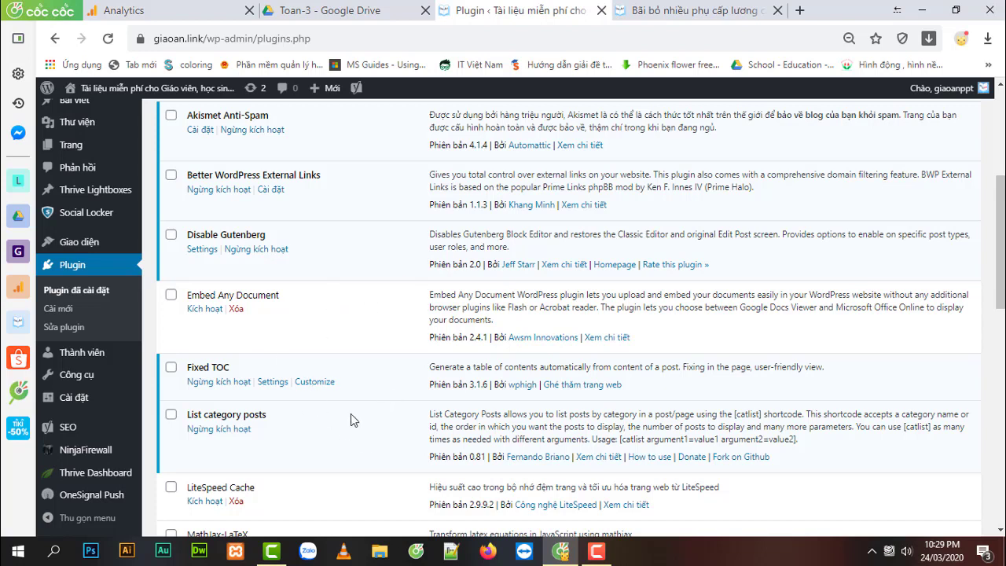
left_click(275, 384)
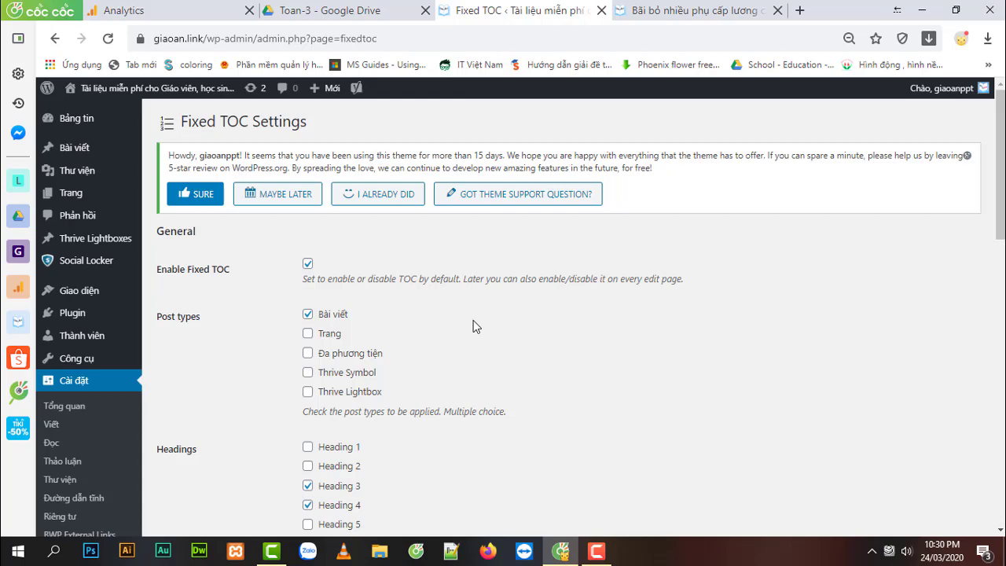
scroll(475, 325, "down", 1)
scroll(475, 326, "up", 1)
mouse_move(71, 196)
scroll(388, 359, "down", 1)
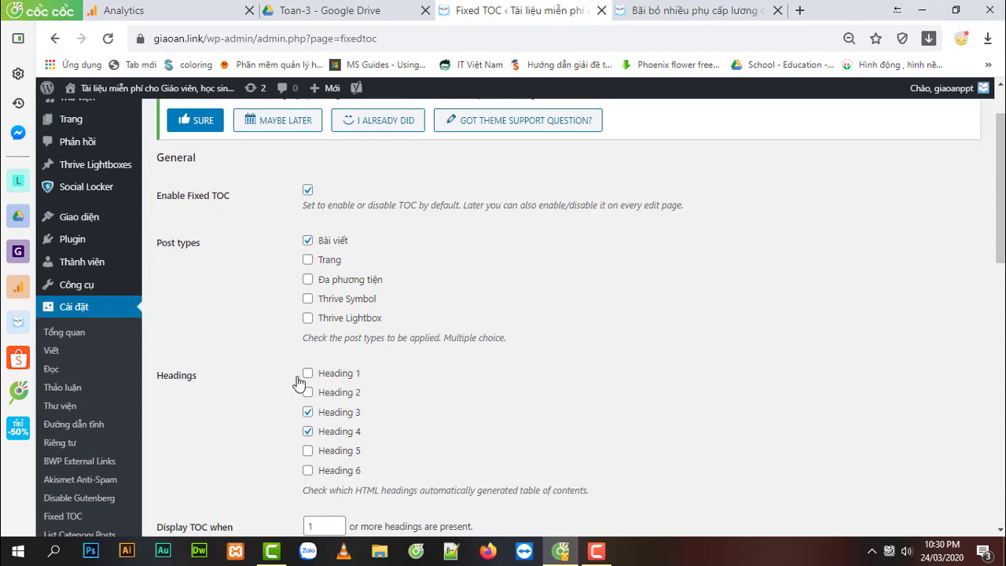
scroll(186, 364, "down", 1)
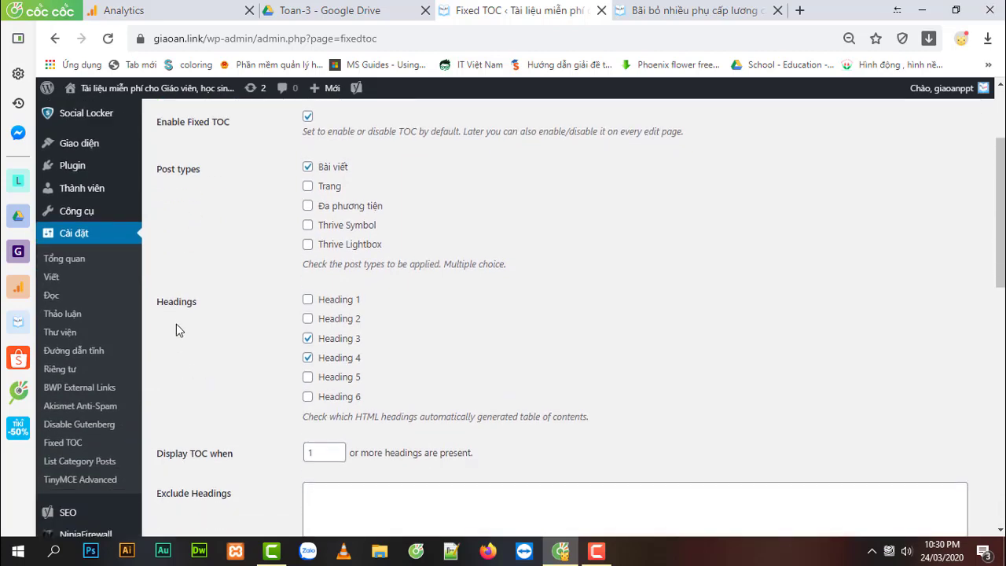
Step: In the published salary allowance article, highlight numbered headings 1 and 2 and expand the "Mục lục bài viết" table of contents
left_click(727, 15)
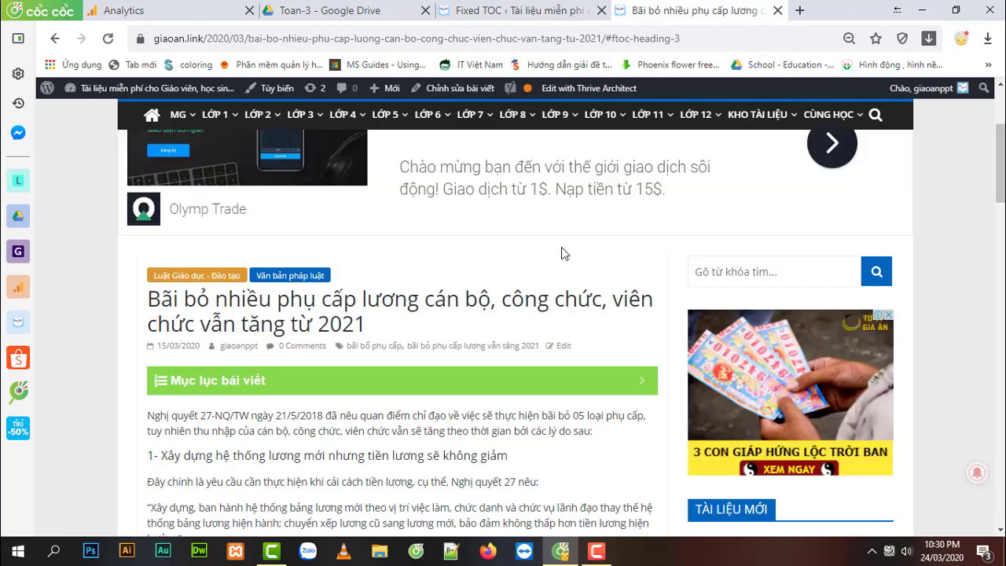
scroll(325, 355, "down", 2)
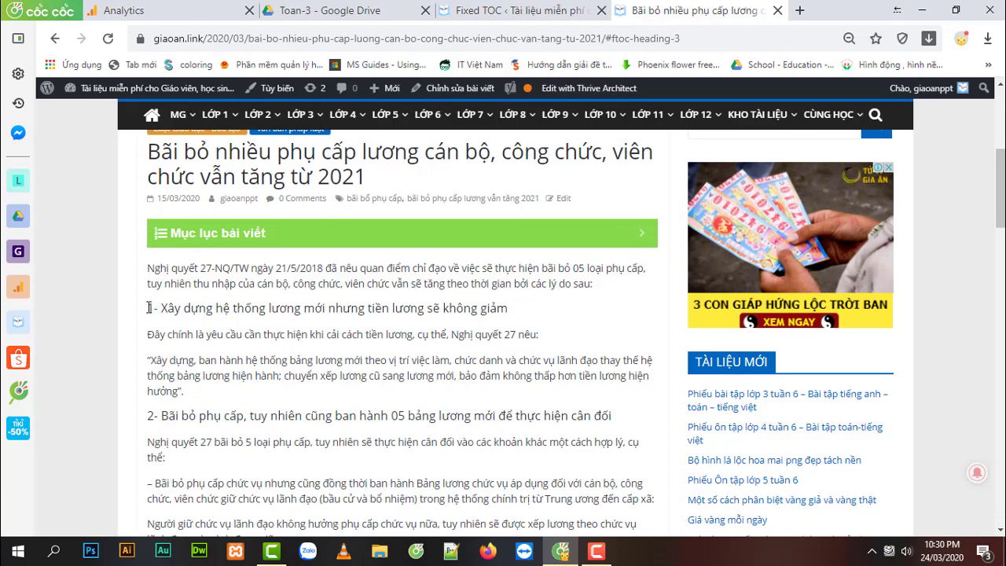
left_click_drag(149, 307, 510, 308)
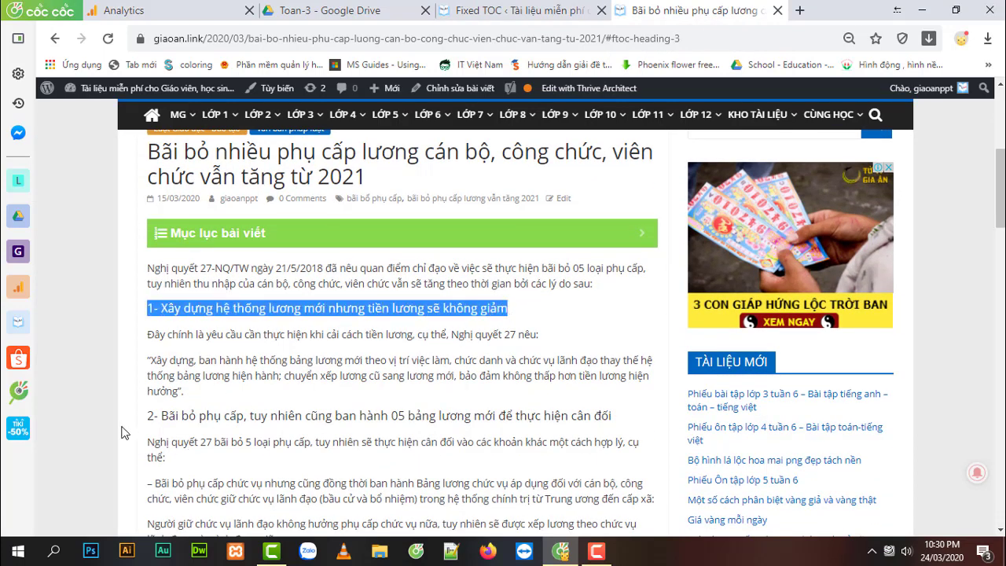
left_click_drag(147, 416, 344, 416)
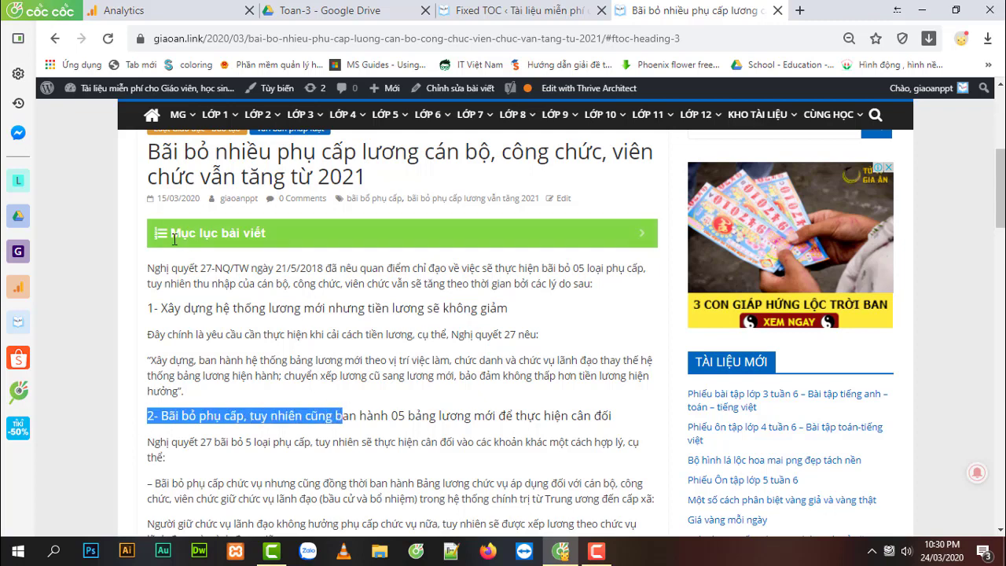
left_click(642, 236)
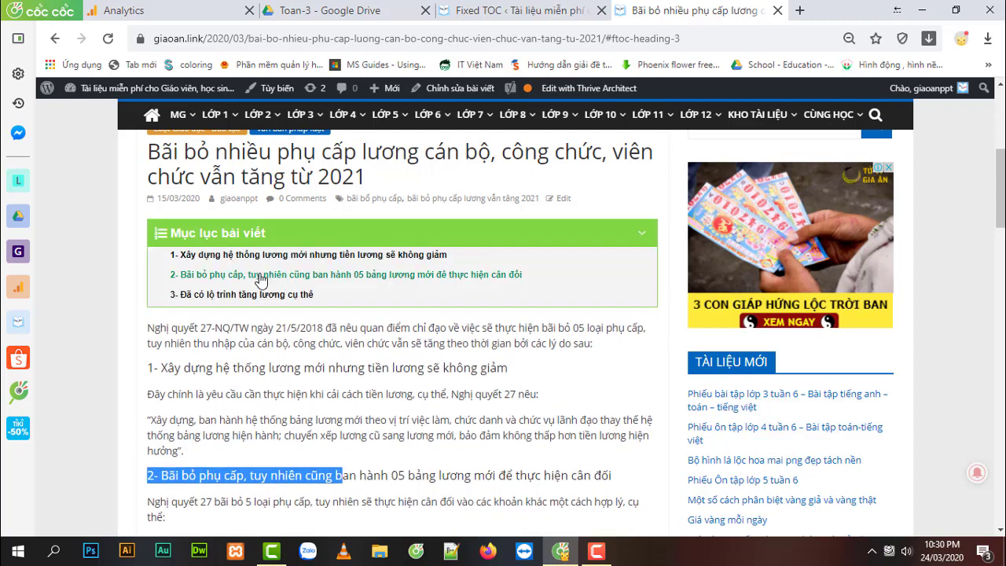
Step: Check the Fixed TOC Headings options against the published article, highlighting its first and second numbered headings in full
left_click(507, 11)
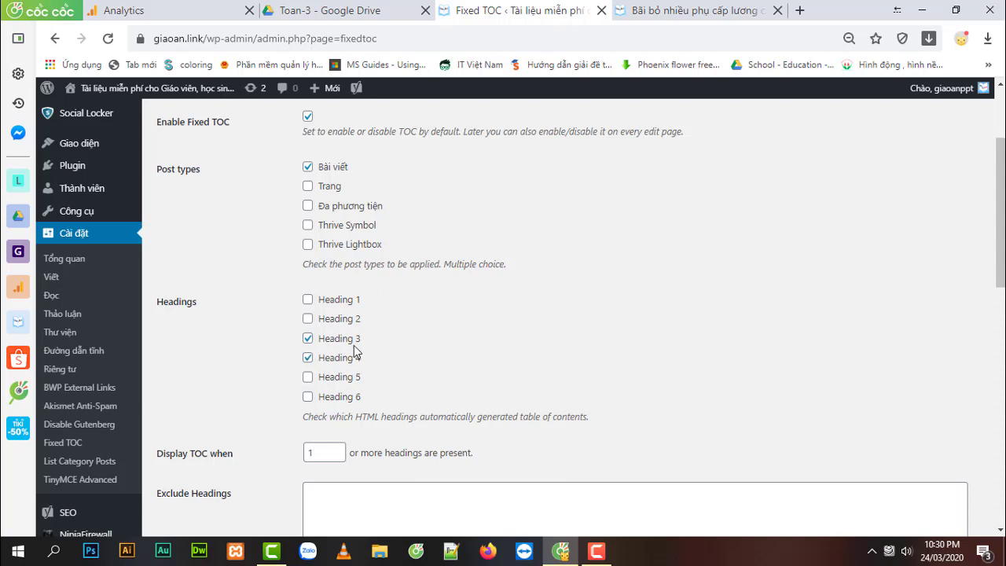
left_click(651, 22)
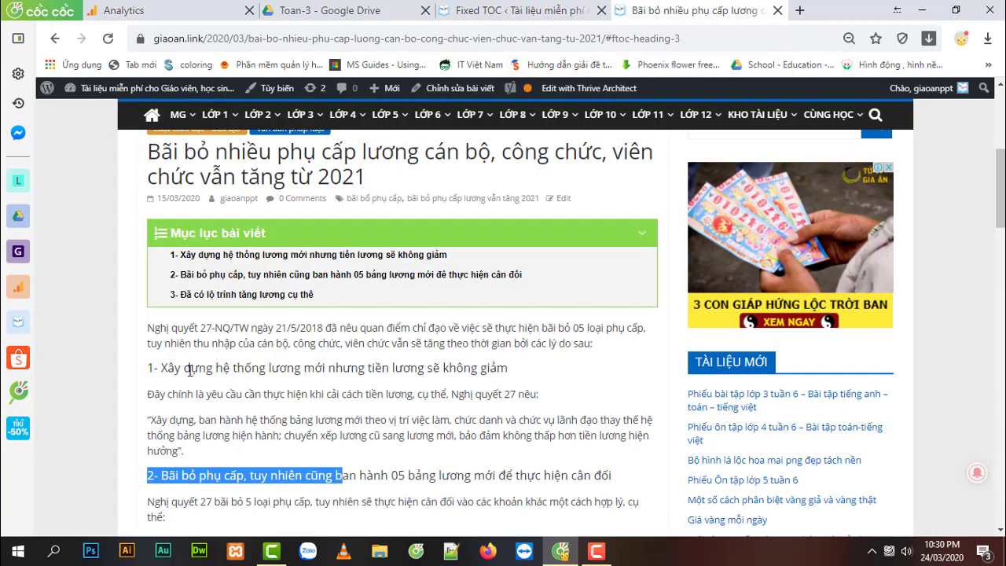
left_click_drag(147, 369, 517, 367)
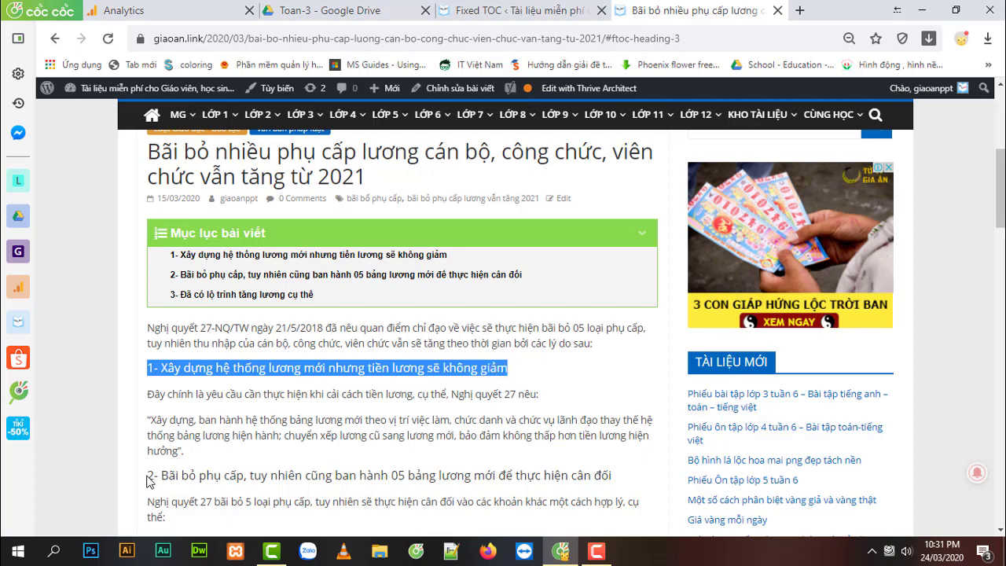
left_click_drag(150, 481, 642, 491)
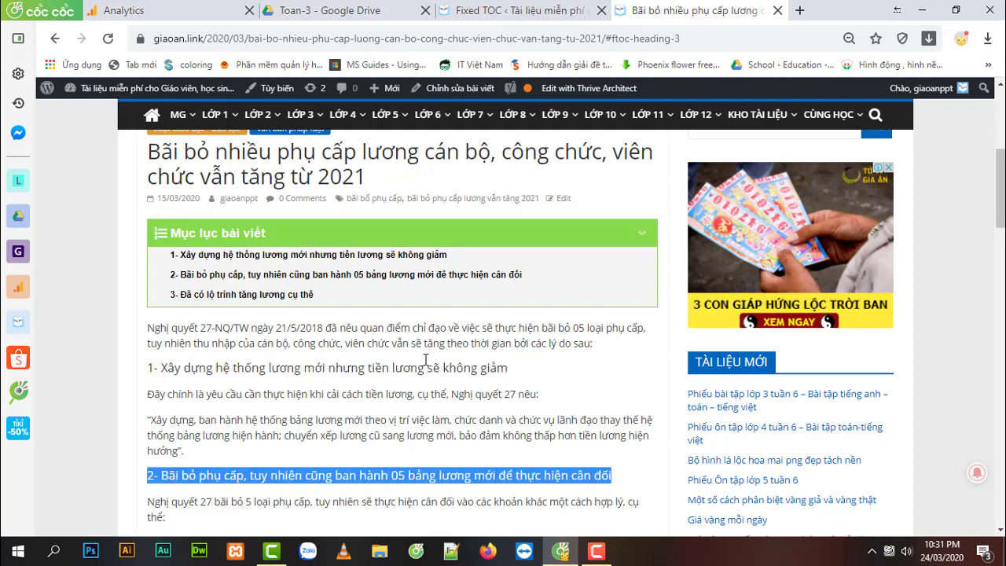
Step: Open the article for editing and check which heading style its numbered headings 1 and 2 use
left_click(441, 94)
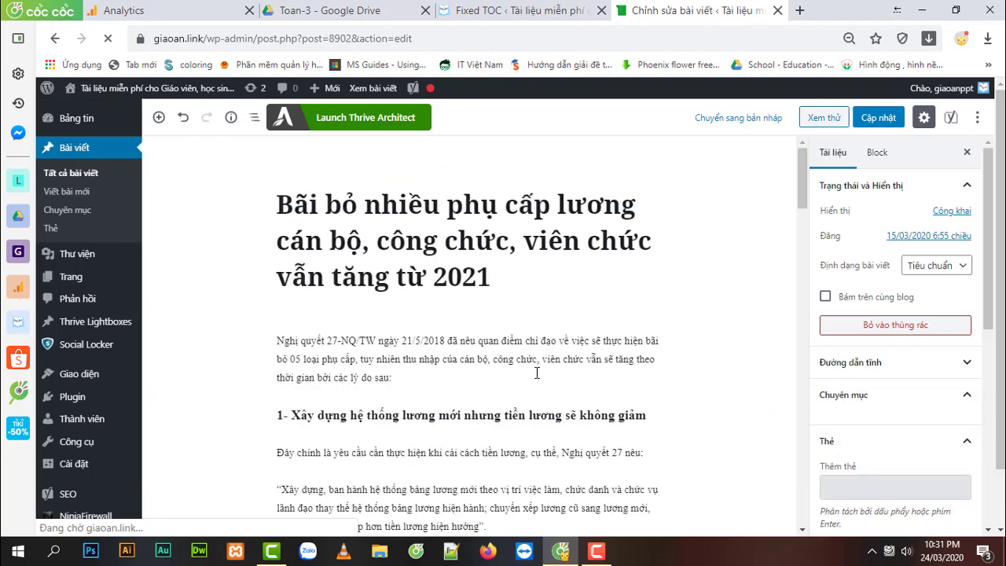
left_click(537, 373)
scroll(342, 431, "down", 1)
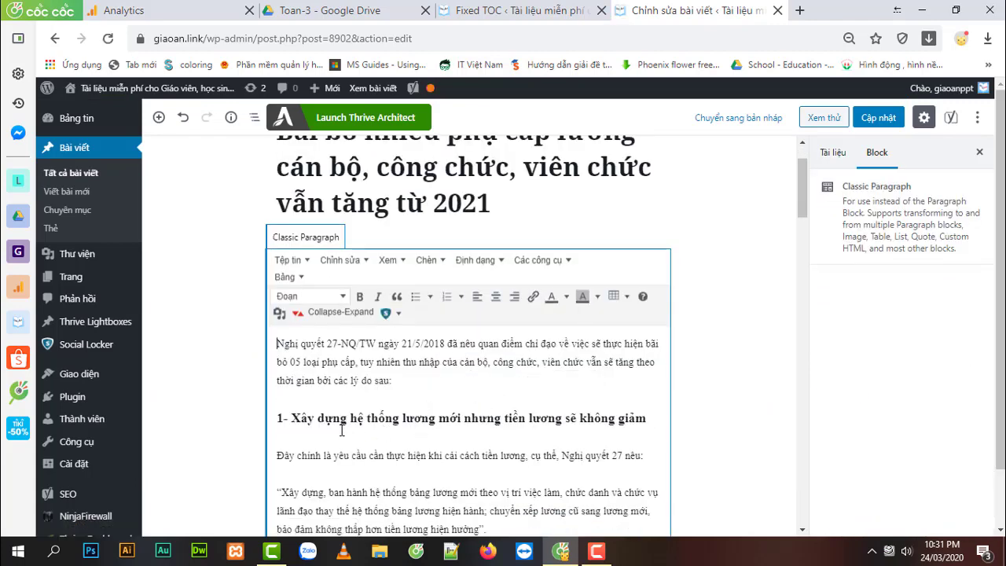
left_click(293, 418)
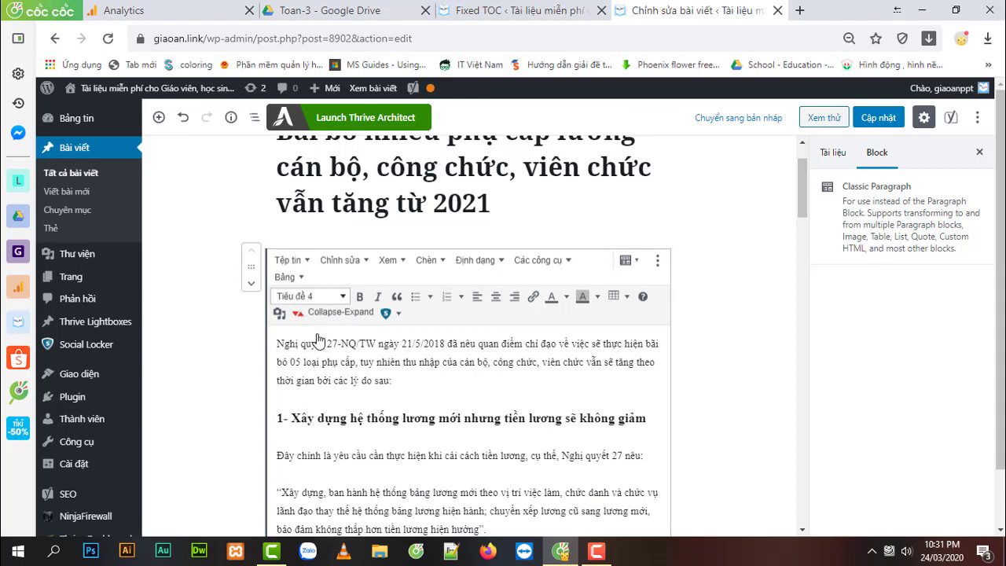
scroll(318, 342, "down", 2)
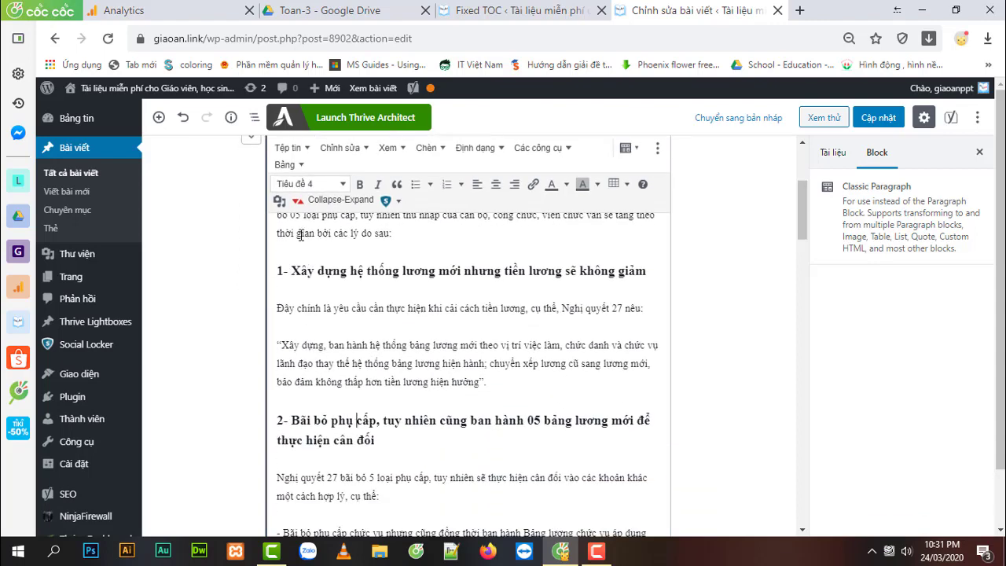
Step: Check the heading style of the article's numbered heading 3 against the Headings options in the Fixed TOC settings
scroll(340, 440, "down", 10)
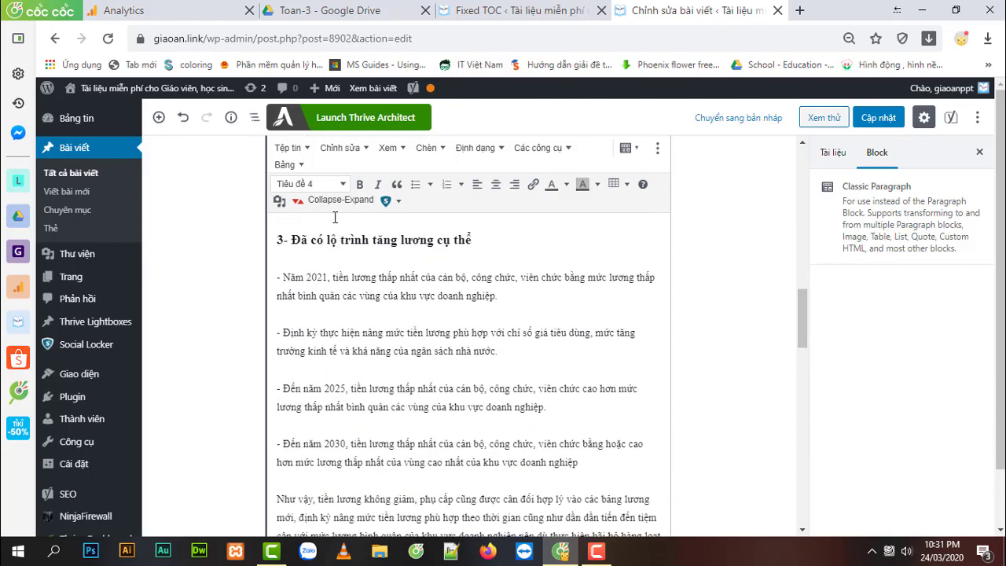
left_click(537, 16)
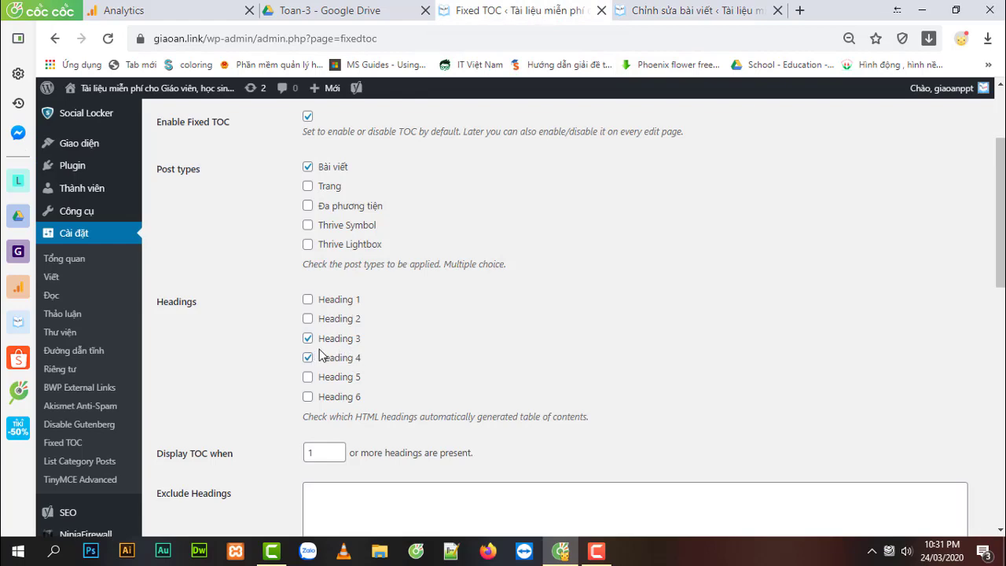
left_click(674, 15)
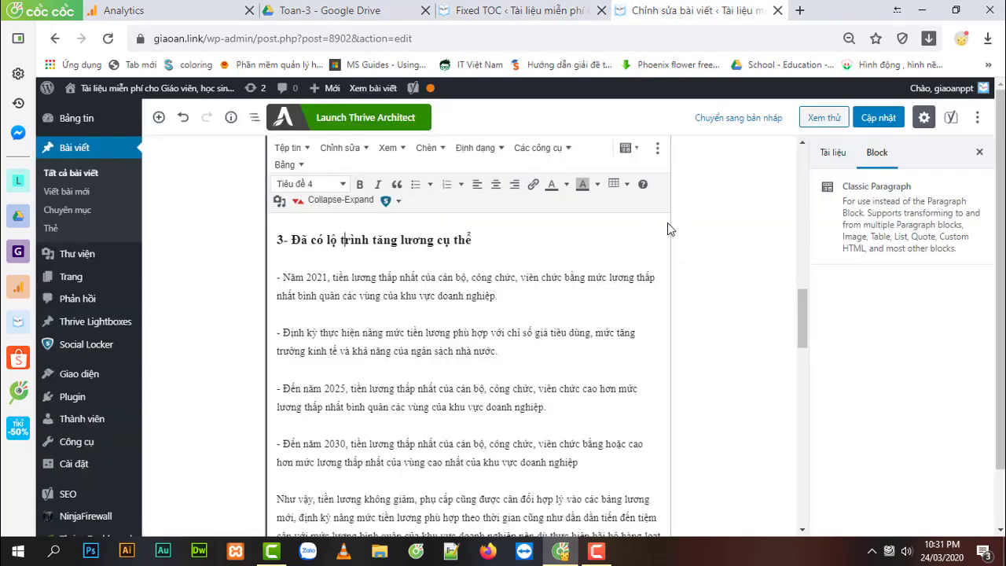
scroll(399, 302, "up", 2)
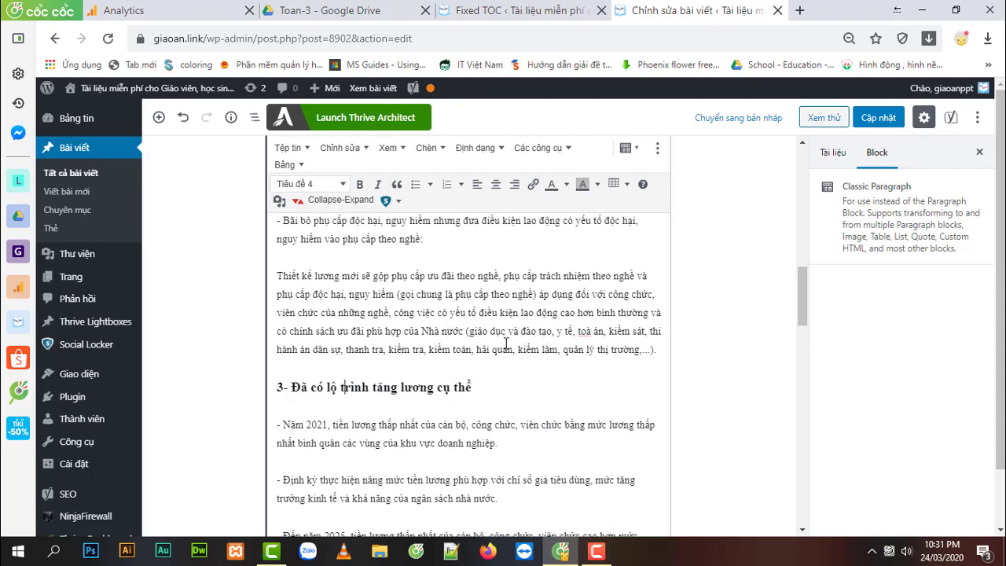
scroll(507, 346, "up", 3)
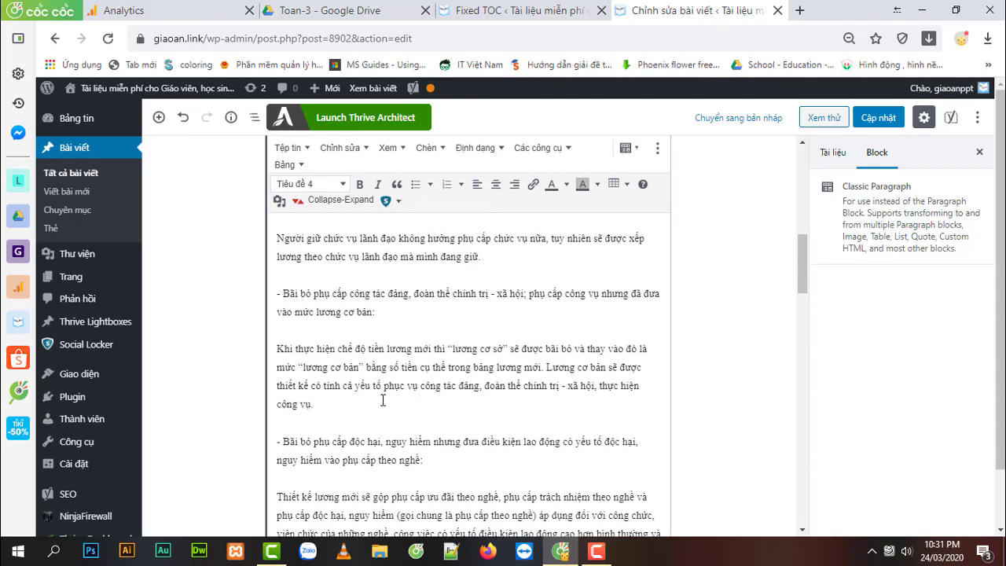
scroll(440, 350, "up", 10)
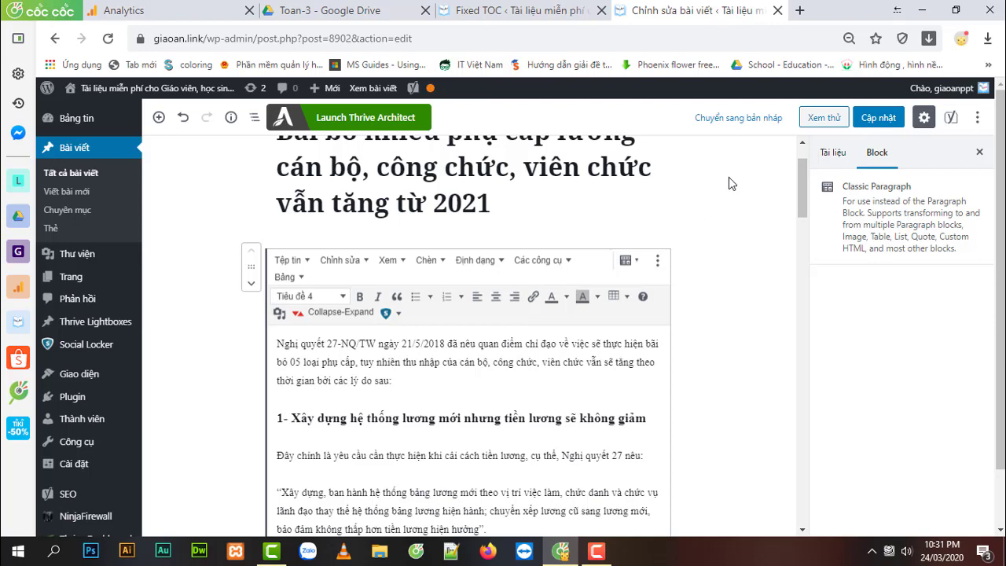
Step: Review the Fixed TOC Headings options, toggling Heading 3 off and on again, and highlight the Display TOC when value
left_click(495, 17)
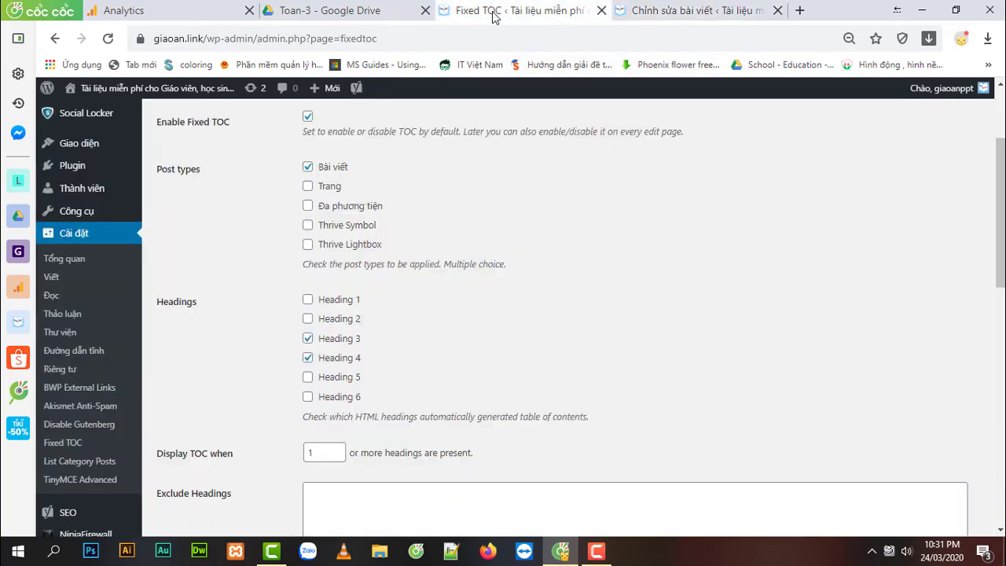
left_click(307, 337)
left_click(307, 337)
scroll(386, 364, "down", 1)
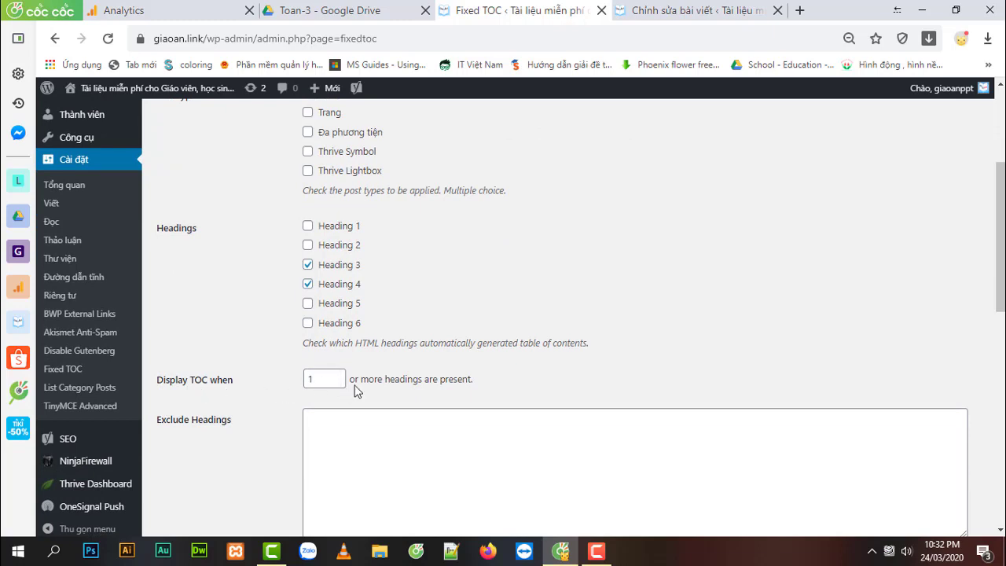
double_click(318, 380)
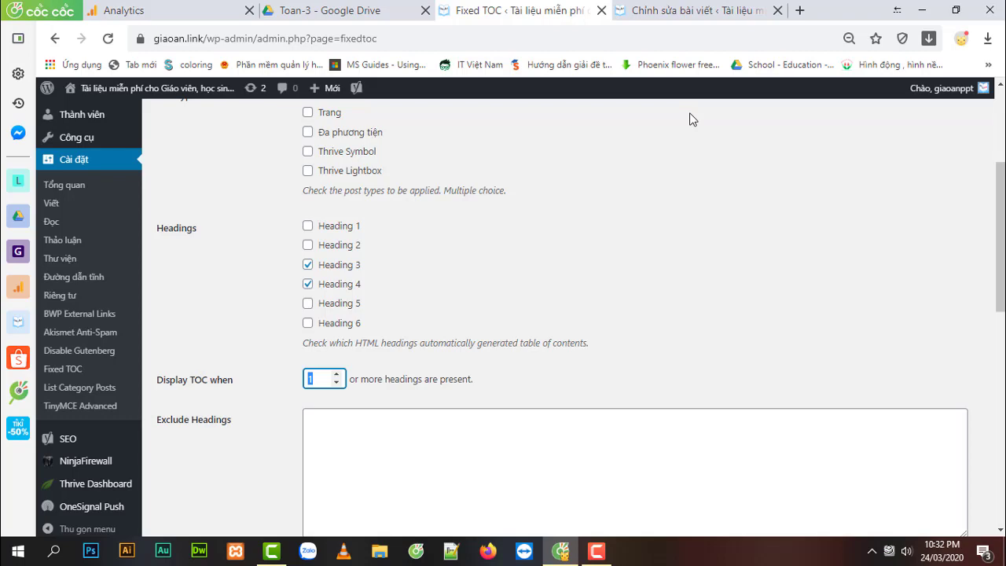
Step: Leave the article editor without saving and return to the published article
left_click(698, 10)
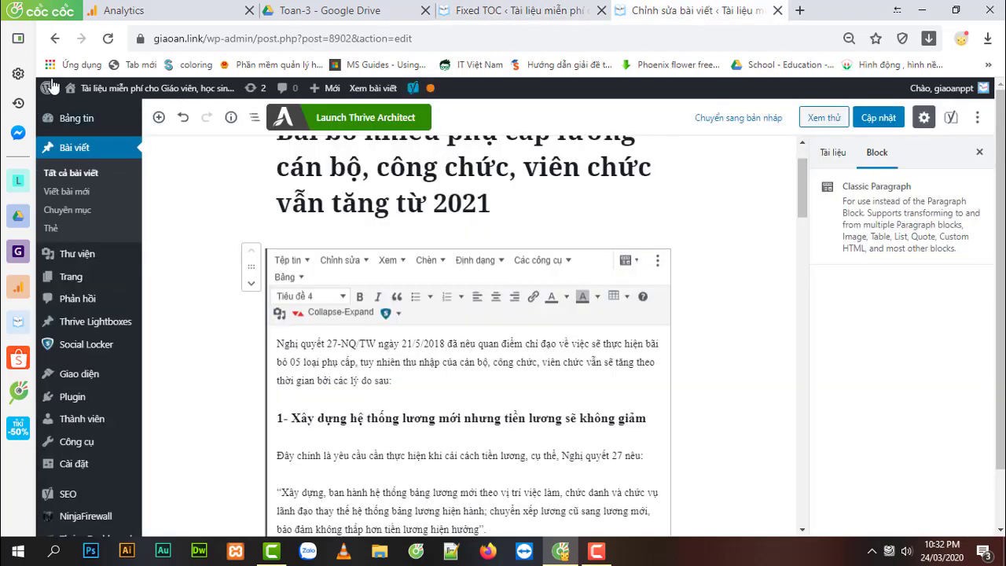
left_click(54, 38)
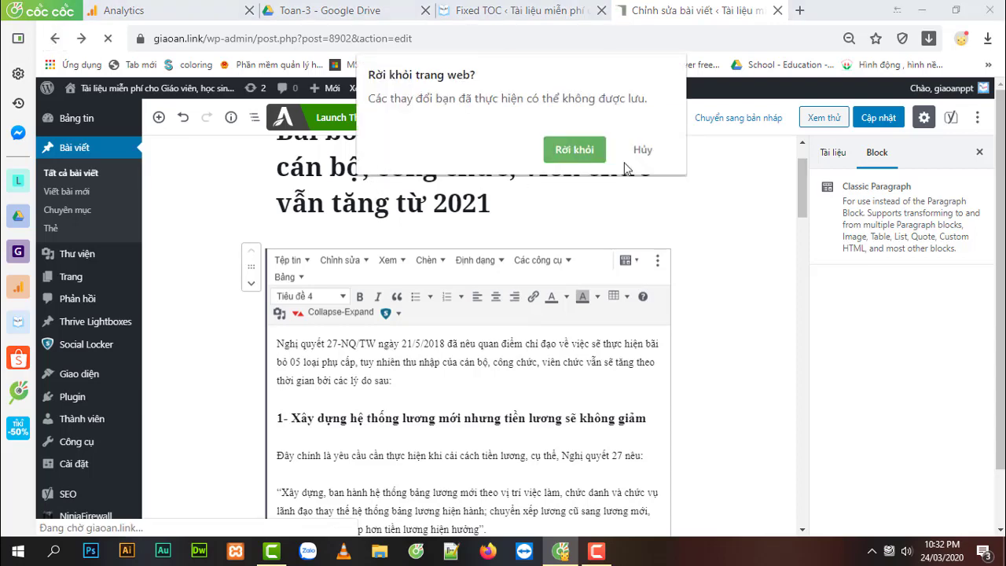
left_click(576, 151)
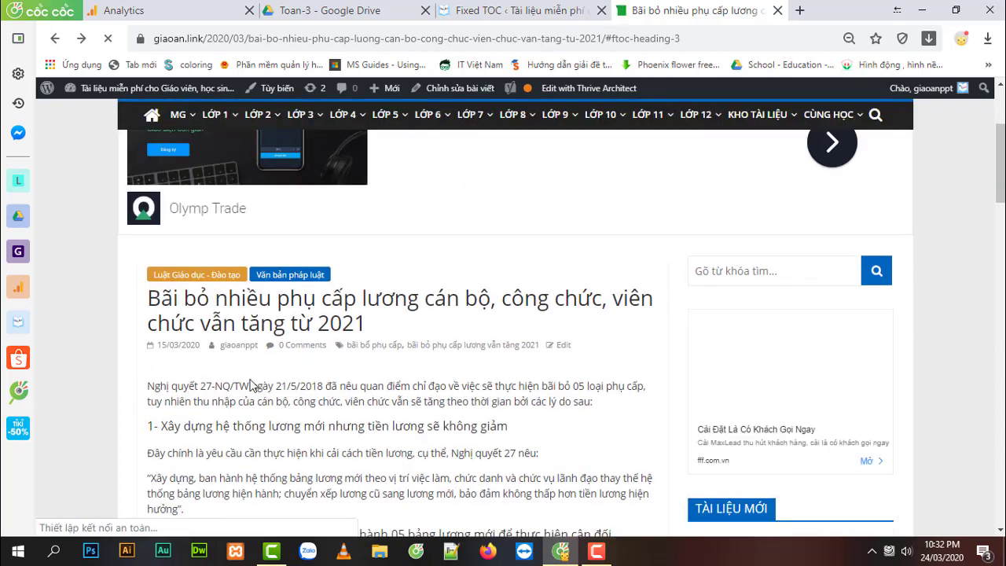
Step: Examine the "Mục lục bài viết" bar and the floating contents icon across the published article
scroll(228, 354, "down", 1)
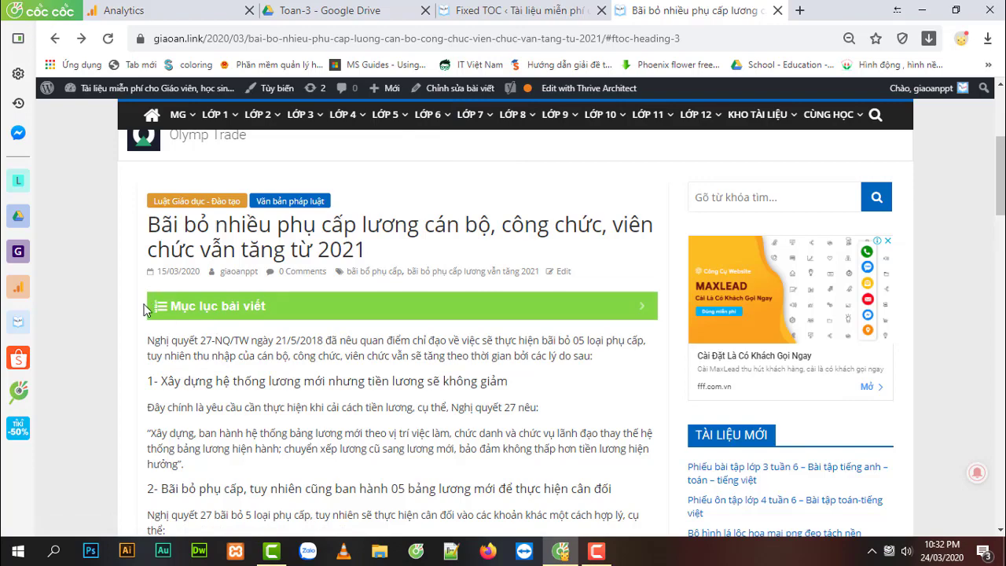
scroll(510, 298, "down", 3)
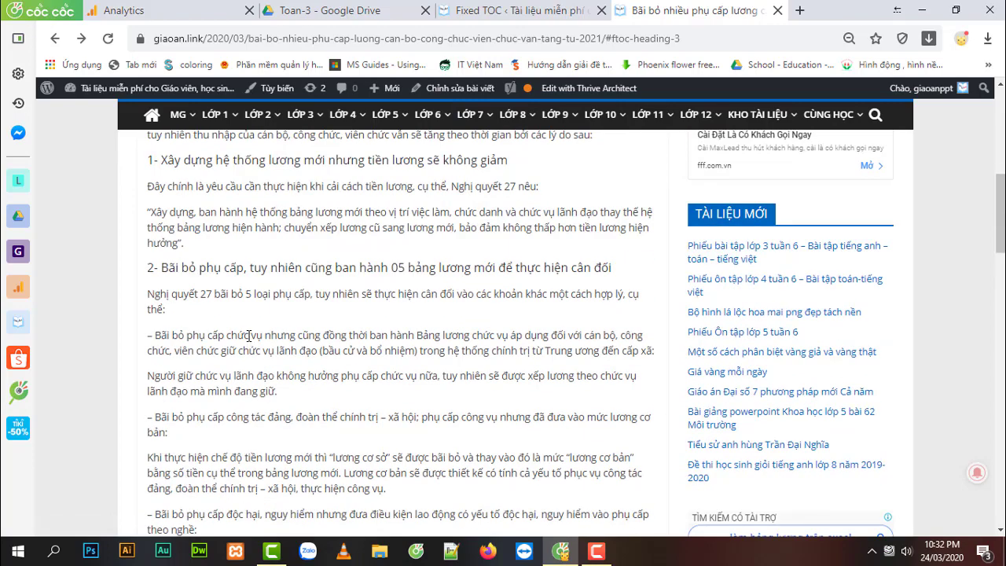
scroll(214, 287, "up", 1)
scroll(214, 287, "up", 2)
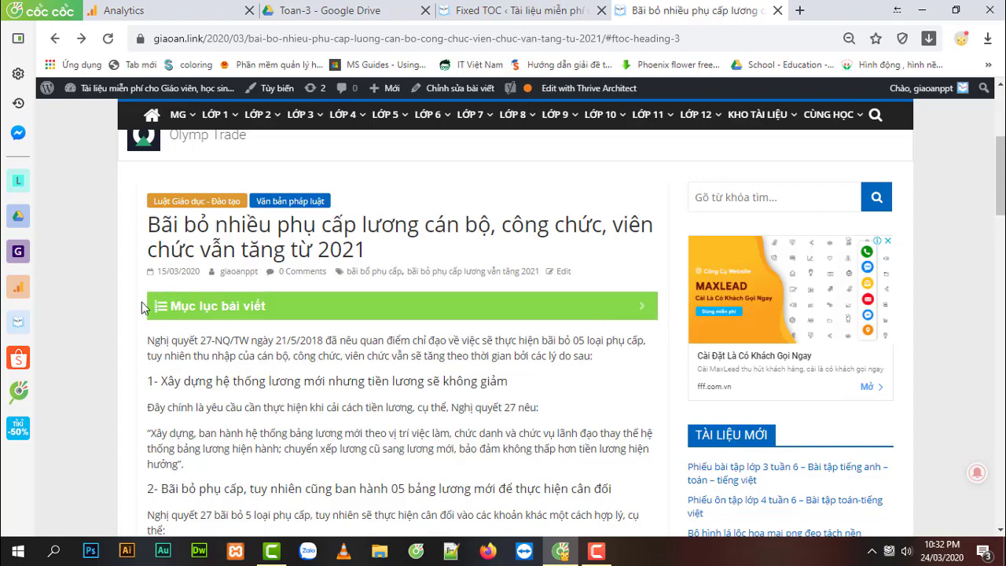
scroll(70, 373, "down", 10)
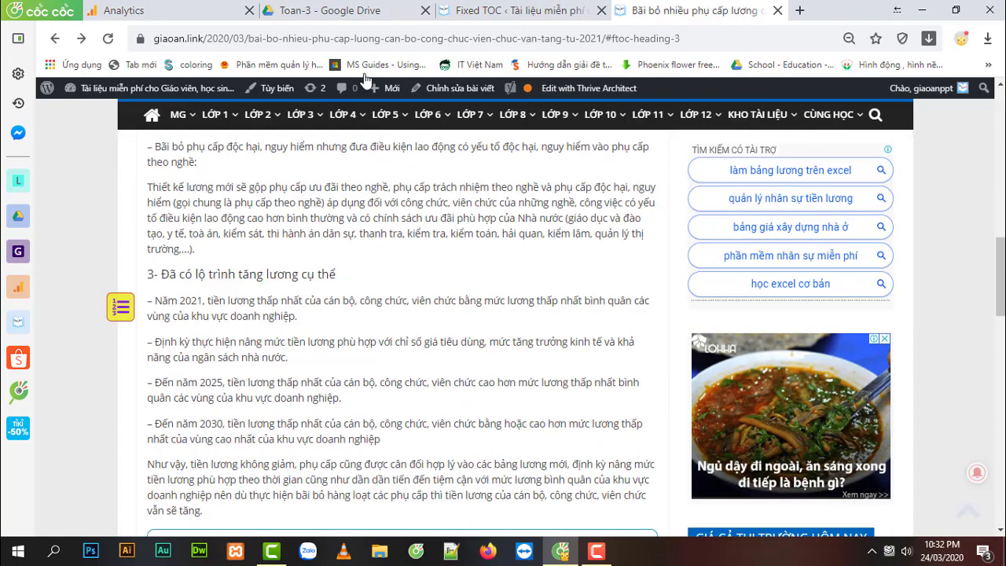
Step: Compare the Display TOC when setting in Fixed TOC with the numbered headings and contents bar of the published article
left_click(483, 11)
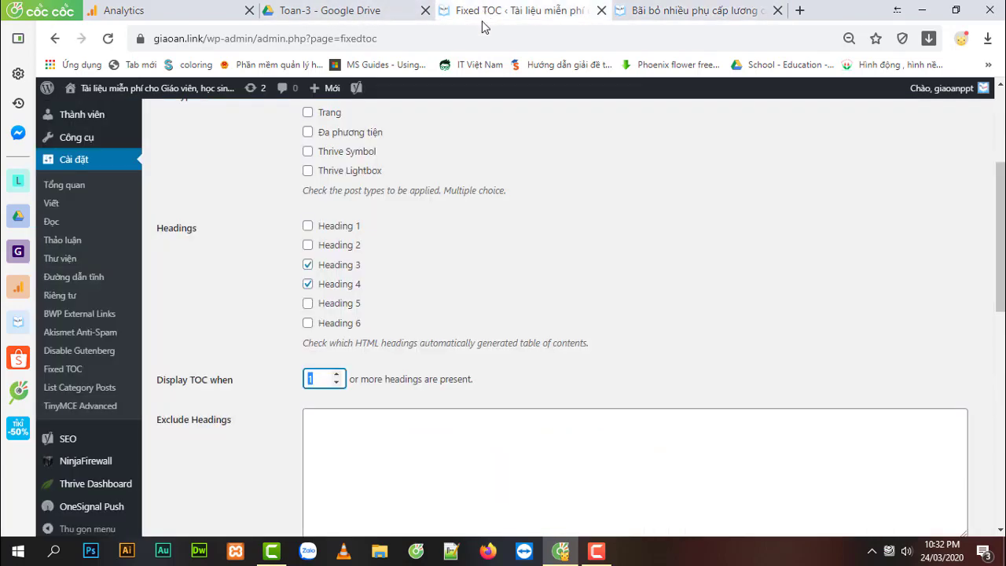
scroll(457, 221, "down", 1)
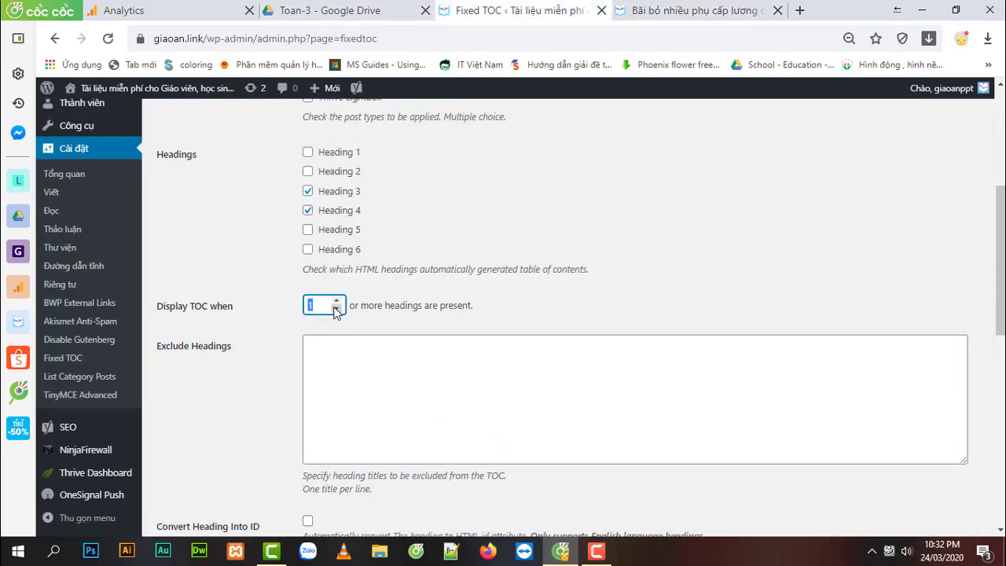
left_click(657, 8)
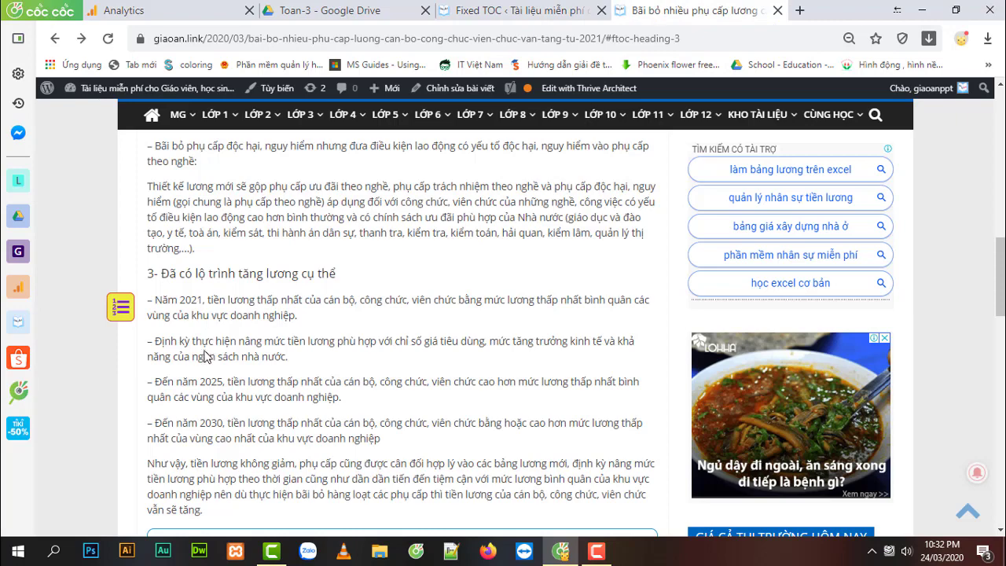
scroll(204, 356, "up", 3)
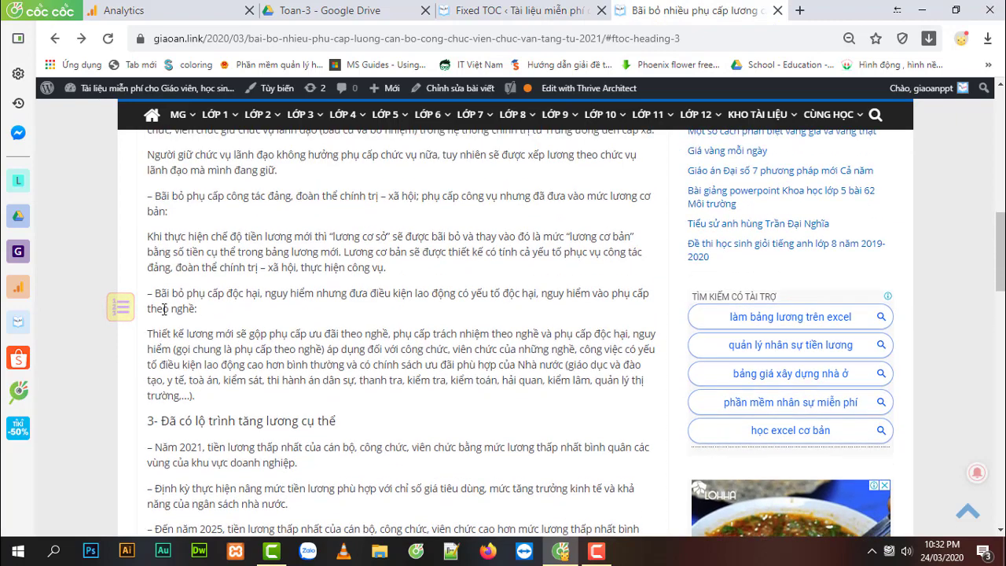
scroll(178, 420, "up", 1)
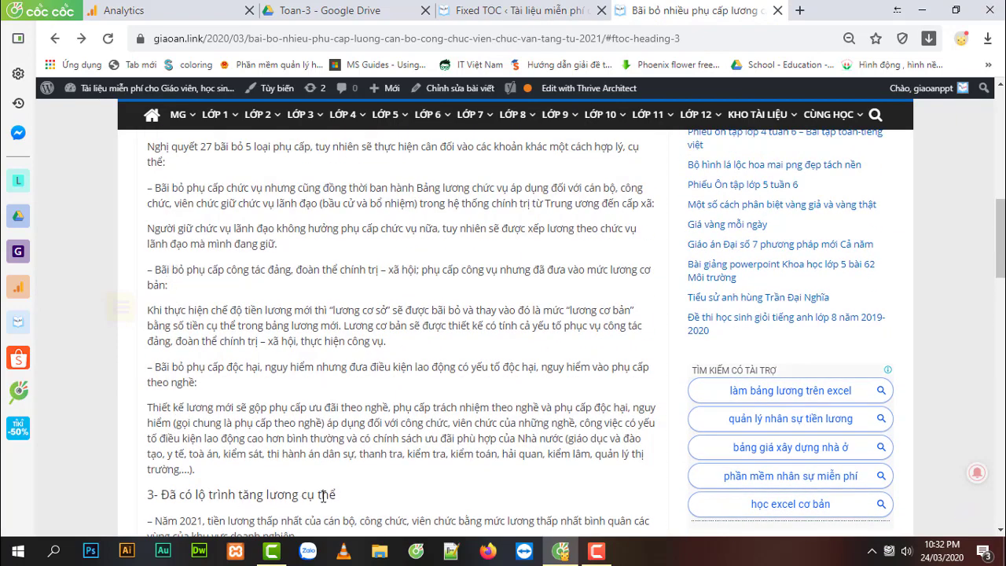
scroll(206, 350, "up", 5)
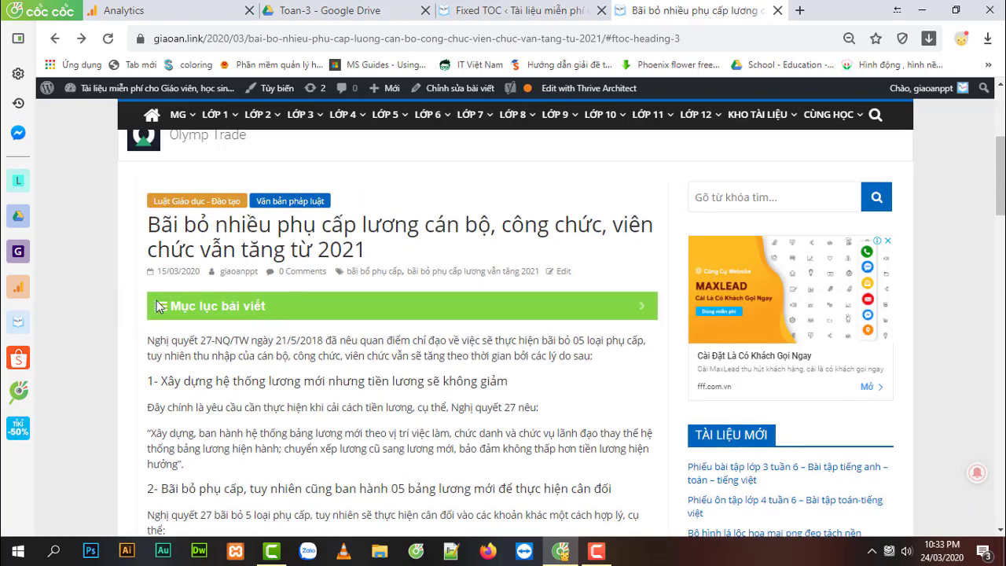
scroll(181, 329, "down", 5)
Step: Review the remaining Fixed TOC settings from Exclude Headings through Shortcut, Scroll Offset and Debug, and open the appearance options
left_click(523, 10)
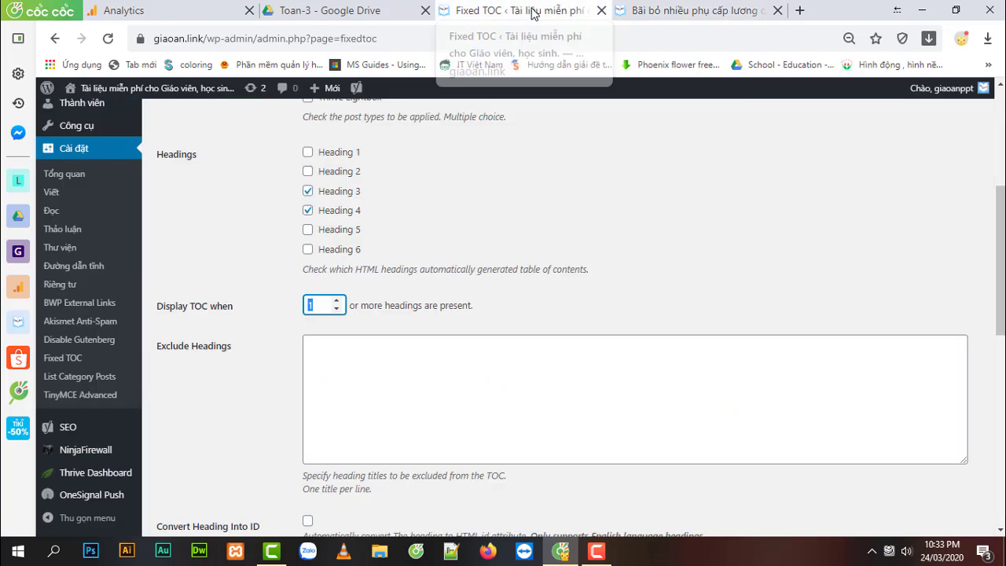
scroll(513, 286, "down", 4)
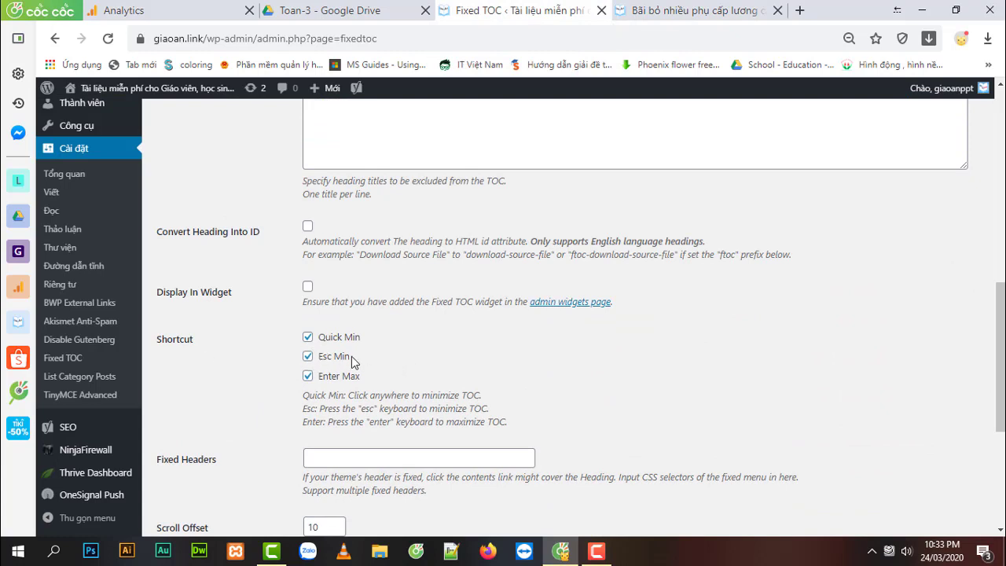
scroll(397, 347, "down", 1)
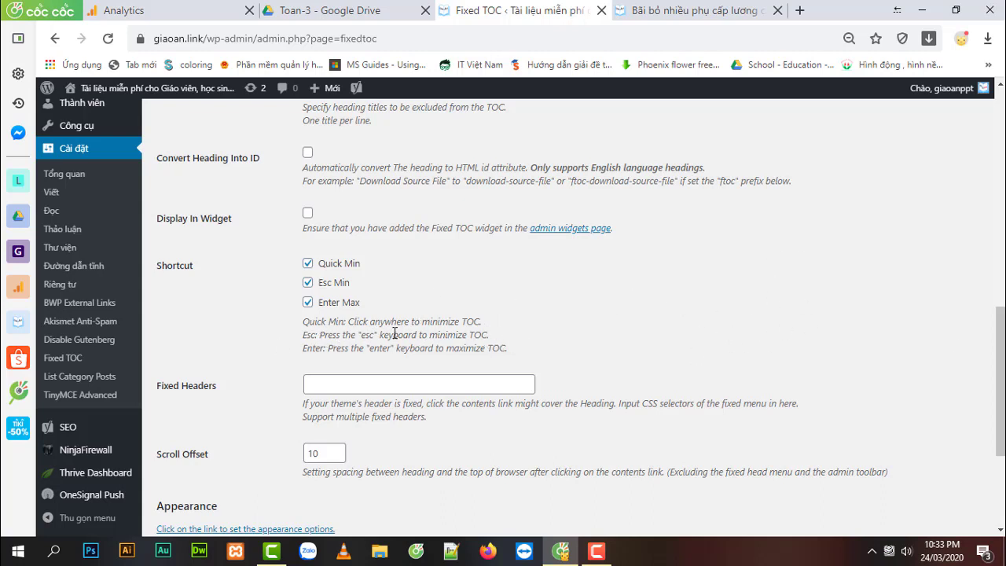
scroll(341, 378, "down", 2)
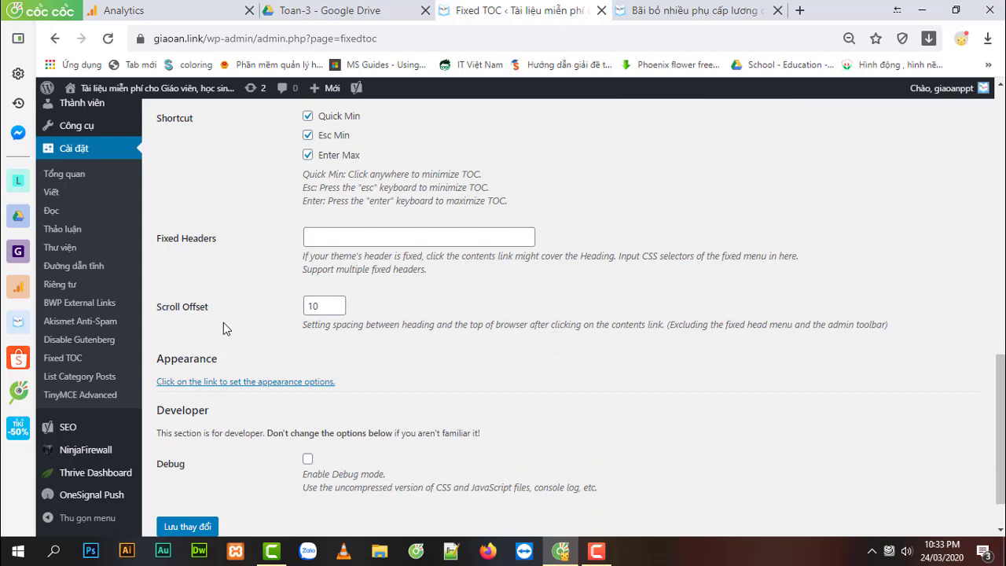
scroll(351, 349, "down", 1)
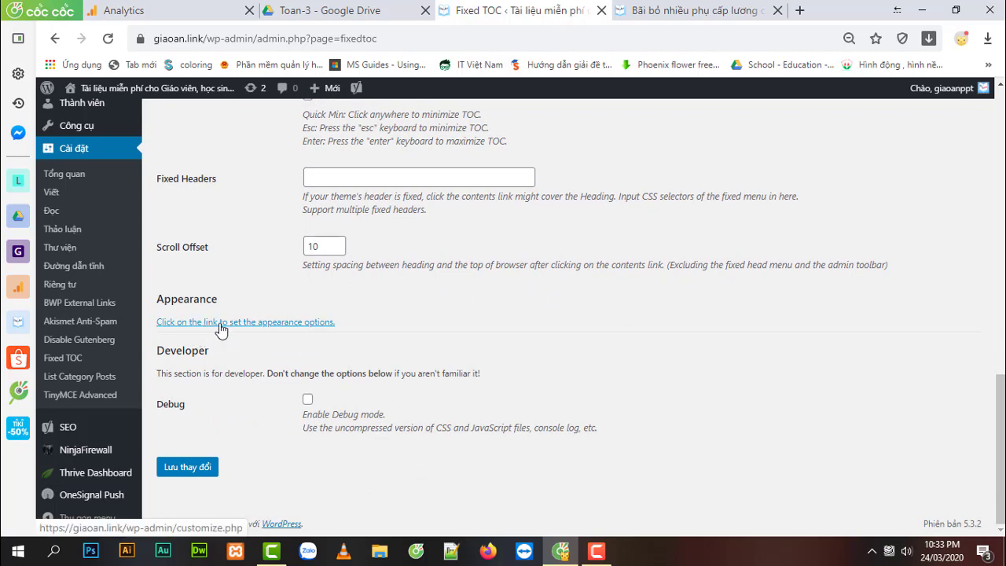
left_click(289, 322)
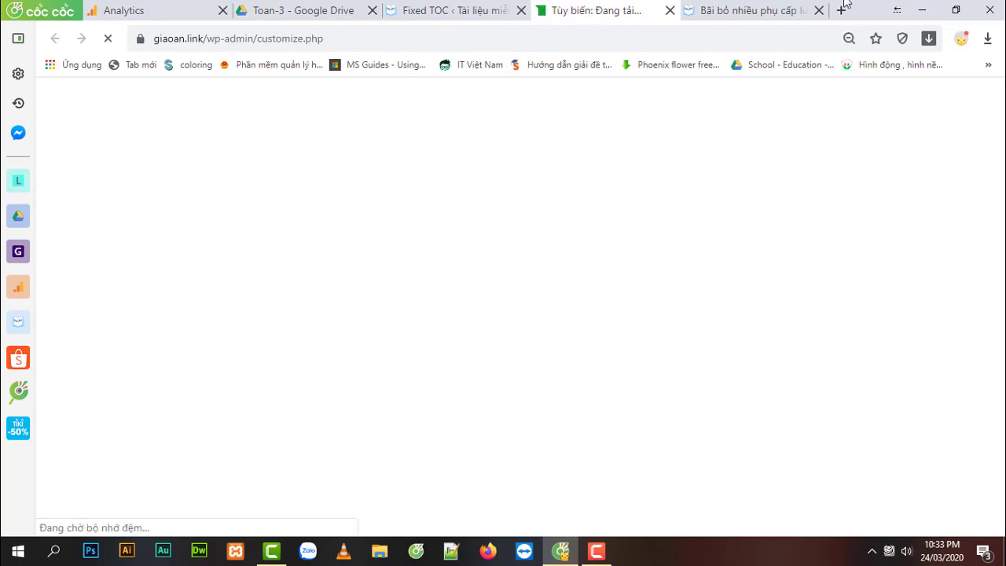
Step: Look through the published article for its table of contents, reload the page, and return to the theme customizer
left_click(757, 14)
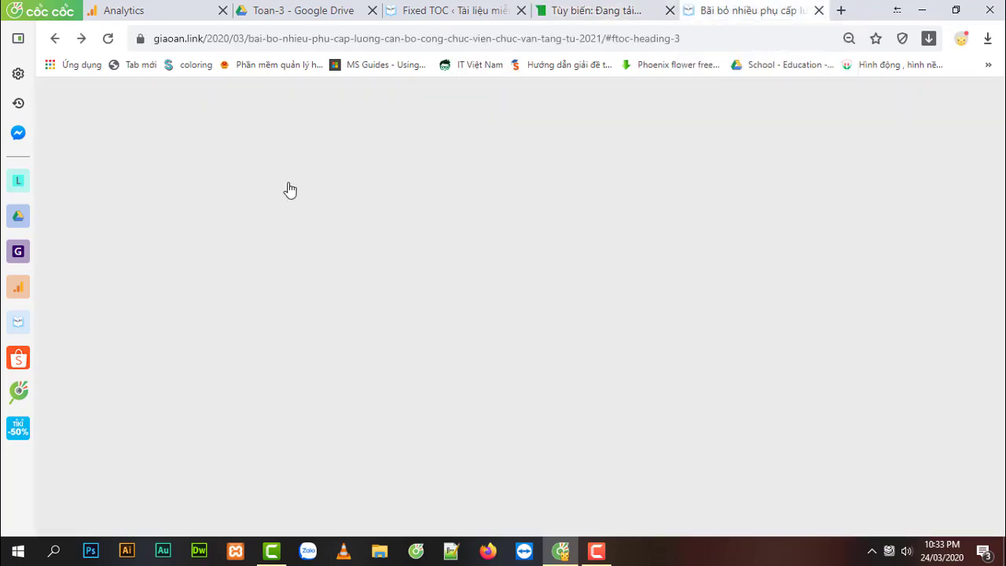
scroll(228, 222, "up", 4)
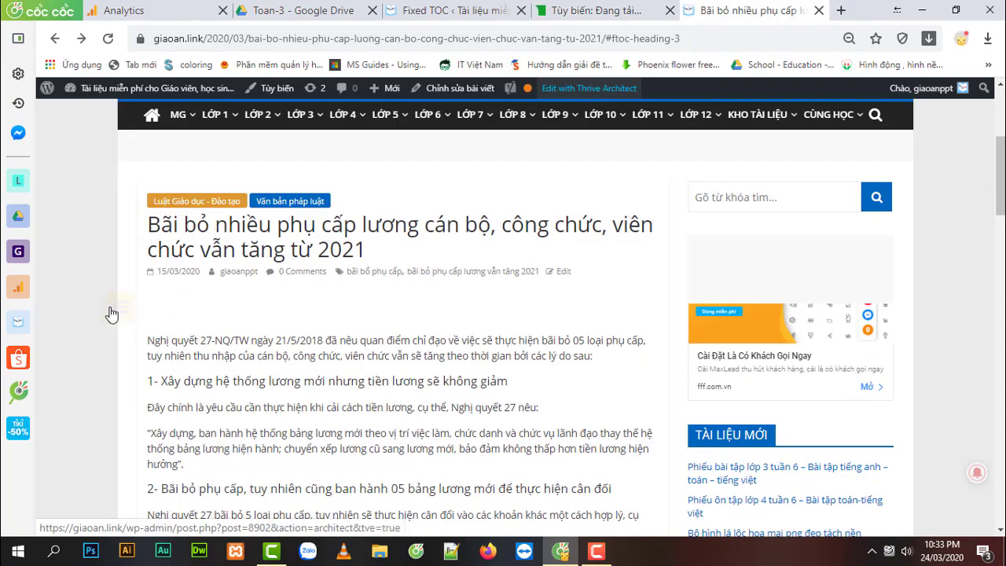
scroll(163, 307, "down", 5)
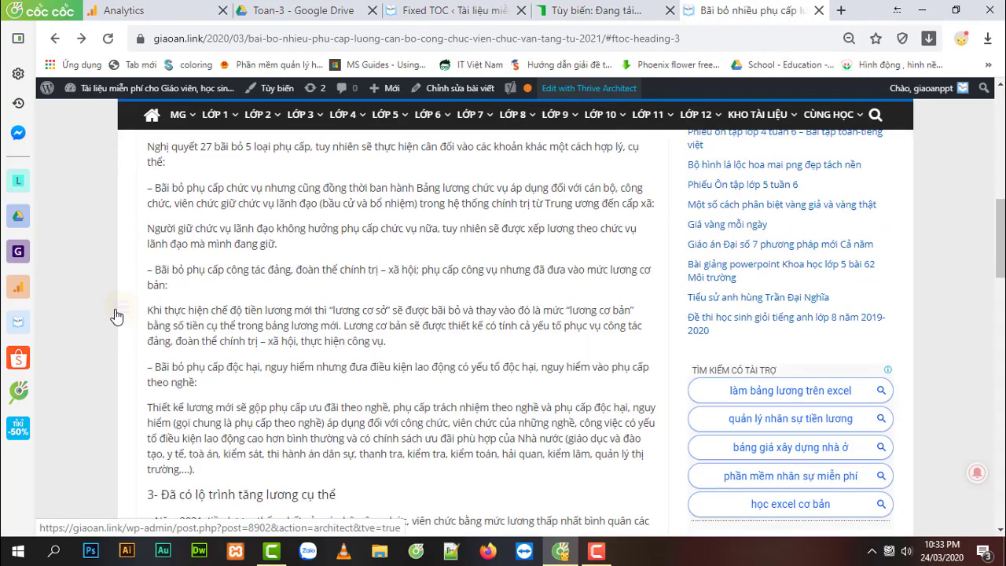
scroll(174, 302, "down", 5)
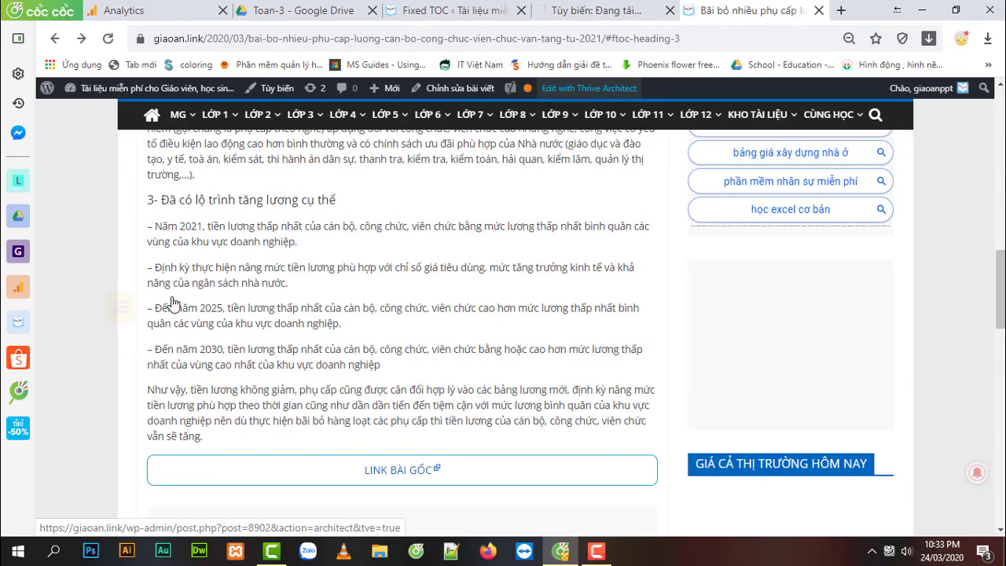
scroll(260, 330, "up", 10)
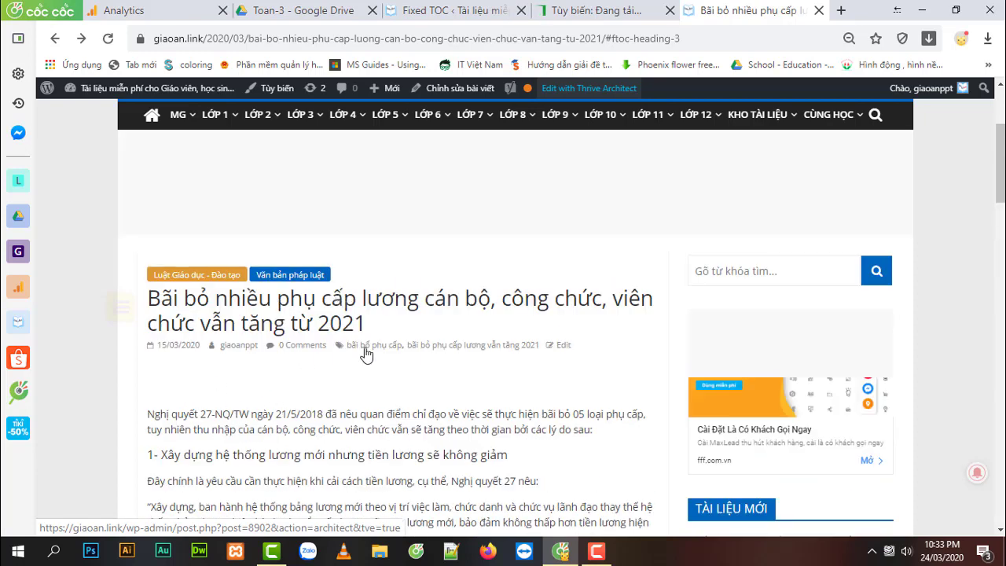
left_click(646, 39)
key("Return")
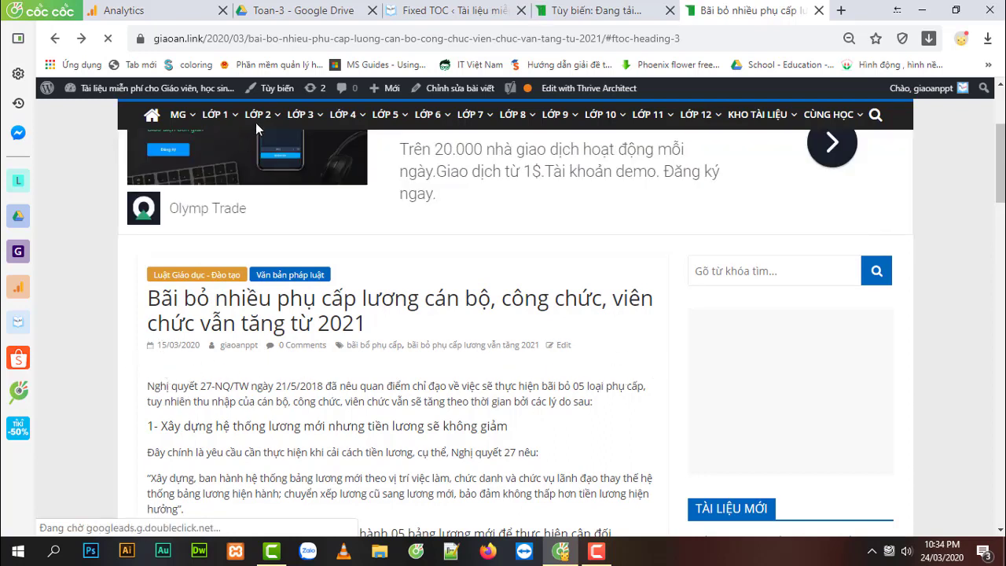
left_click(566, 12)
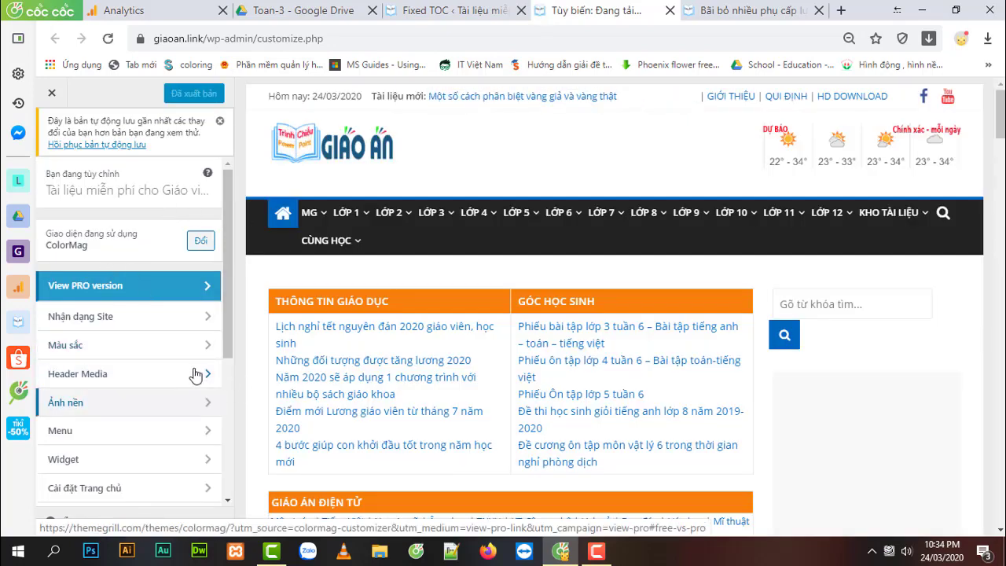
Step: Open the Location settings of Fixed TOC Plugin in the theme customizer and bring up the available Position choices
scroll(154, 334, "down", 1)
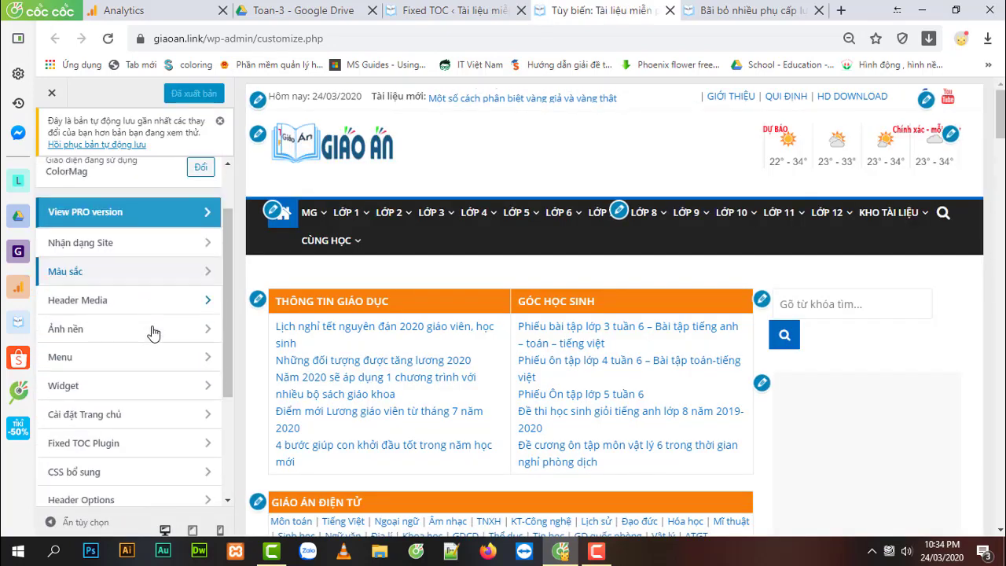
scroll(154, 335, "down", 1)
scroll(139, 339, "up", 2)
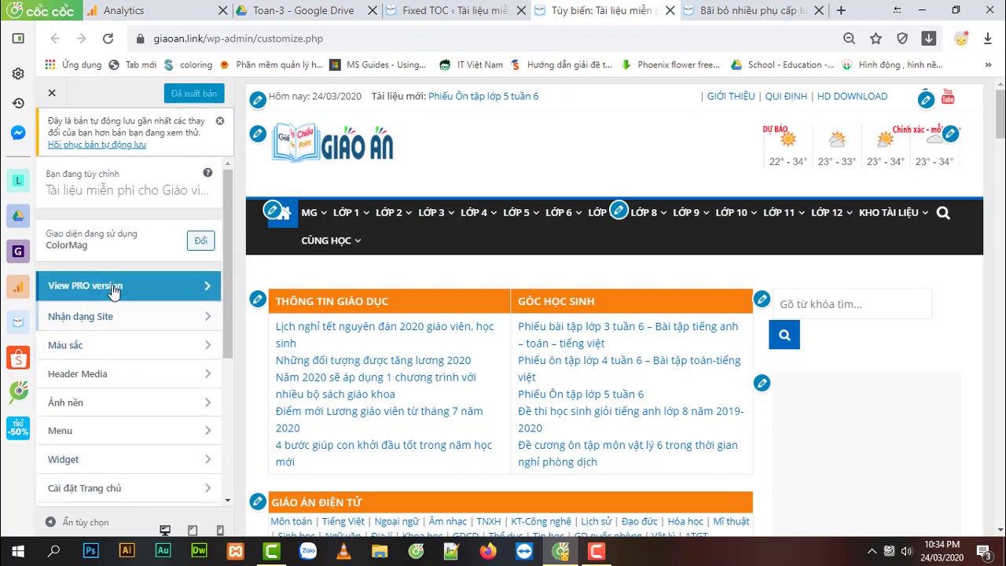
scroll(134, 359, "down", 3)
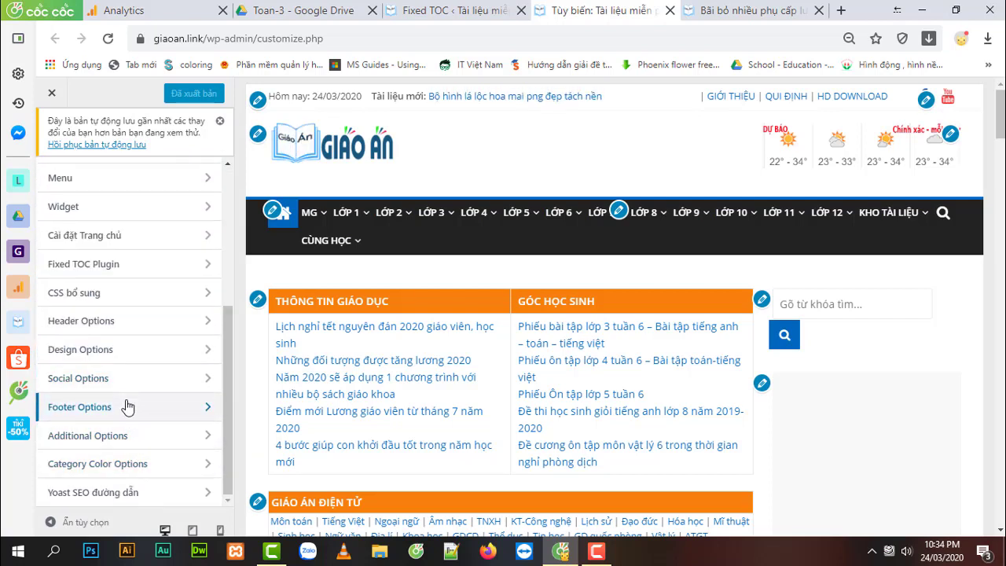
scroll(128, 401, "up", 1)
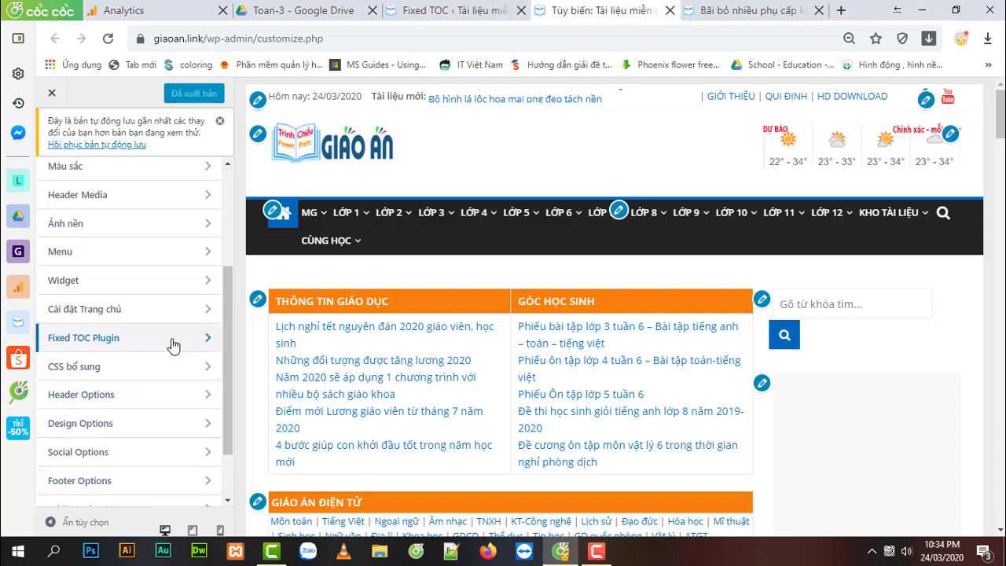
left_click(197, 340)
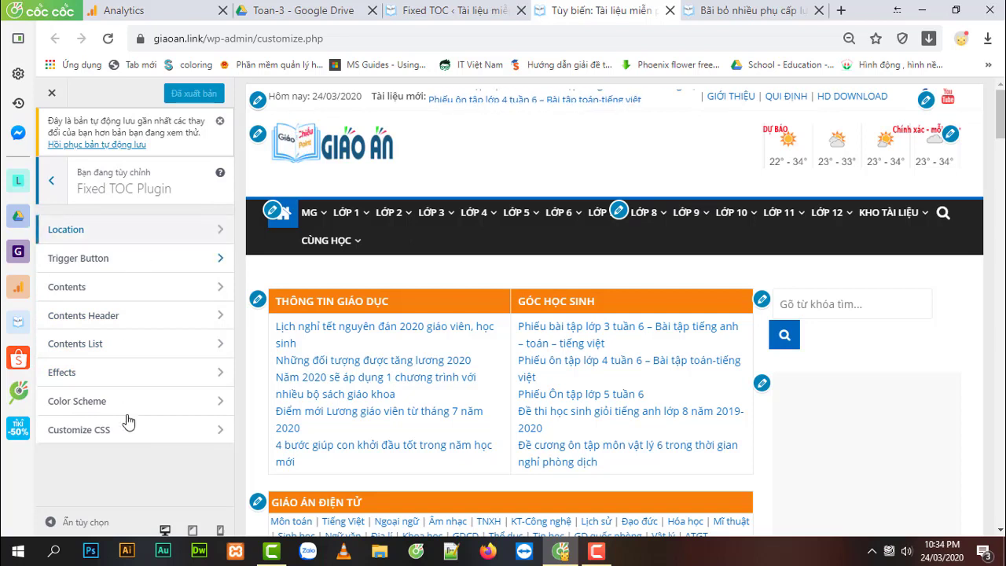
left_click(212, 232)
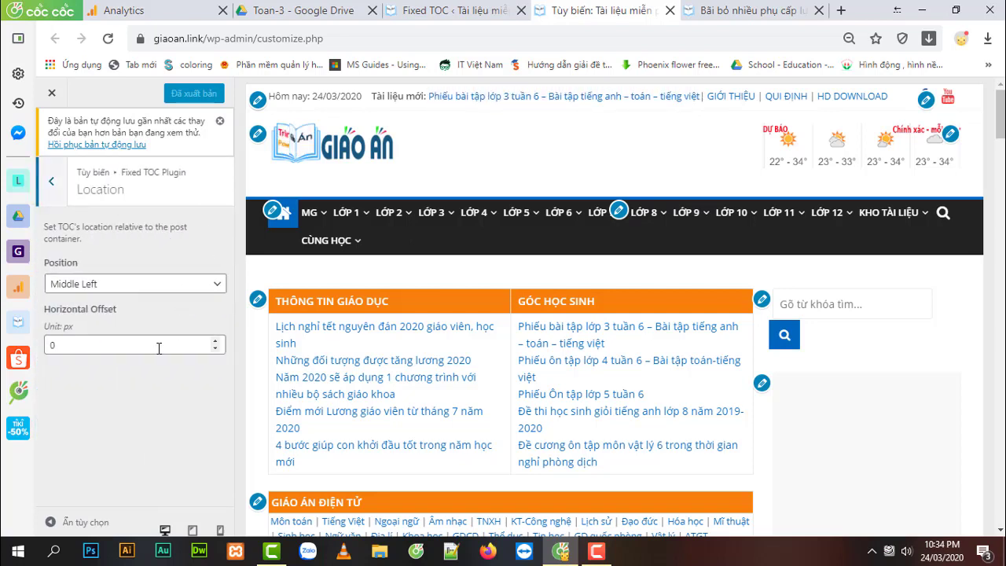
left_click(217, 290)
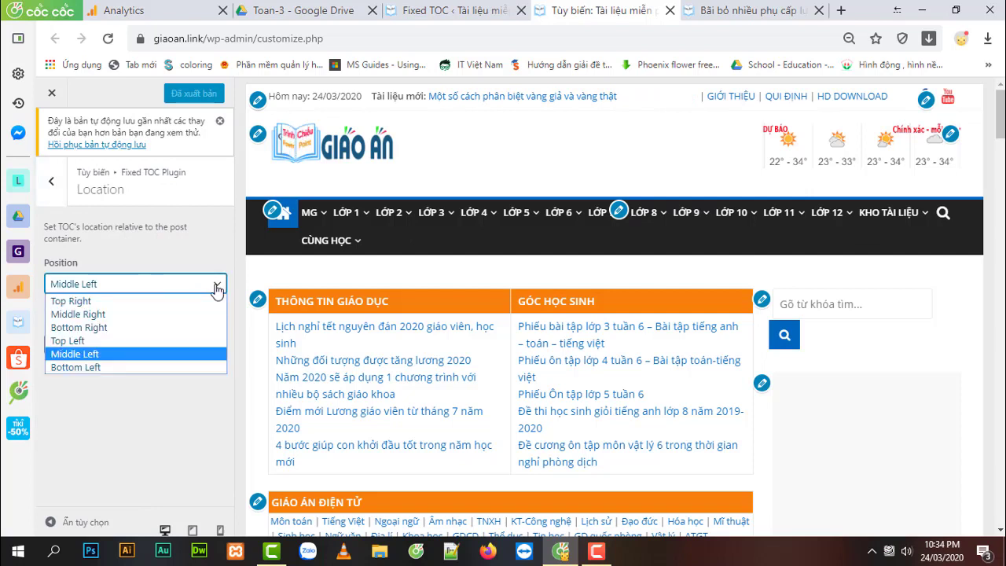